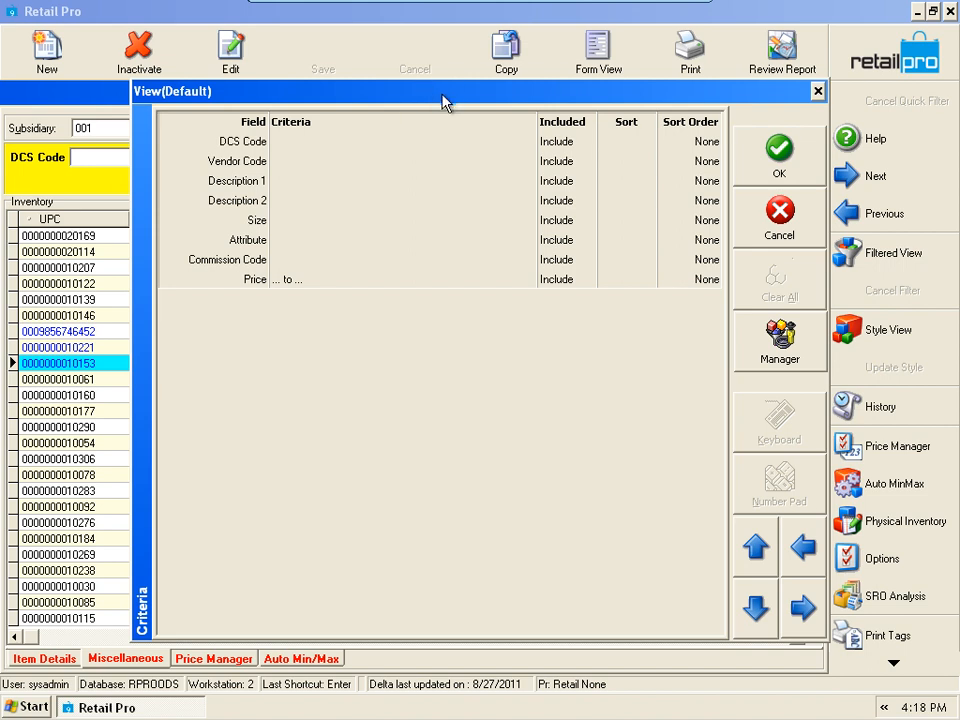
# Filter the inventory list to items whose Description 1 contains "shorts" and browse the filtered items
pyautogui.moveTo(445, 100); pyautogui.dragTo(425, 92)
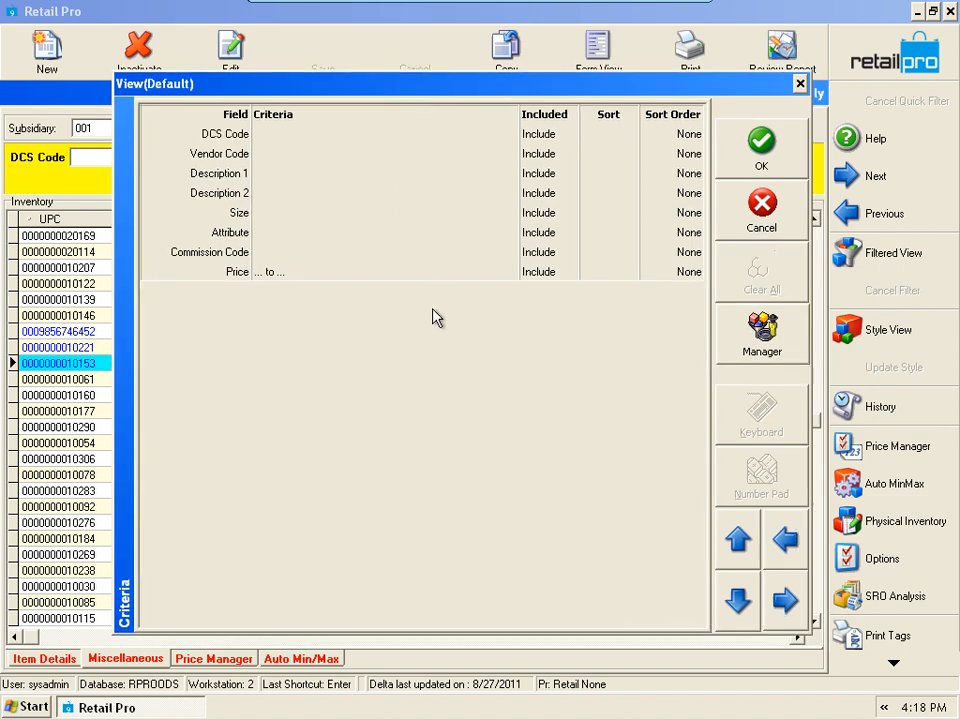
pyautogui.click(320, 174)
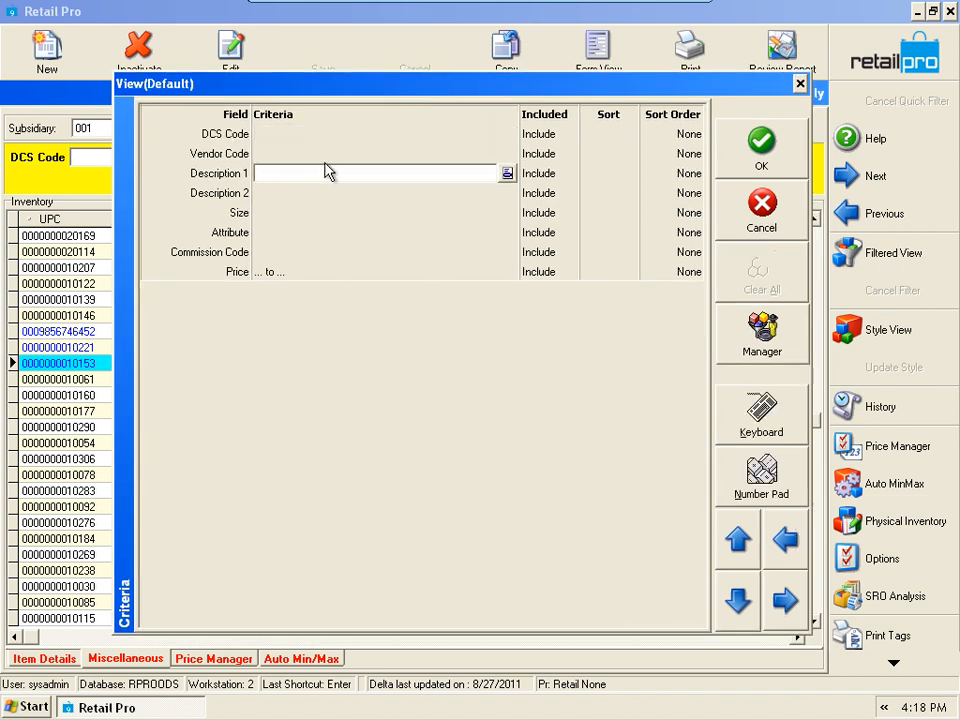
pyautogui.write('shorts')
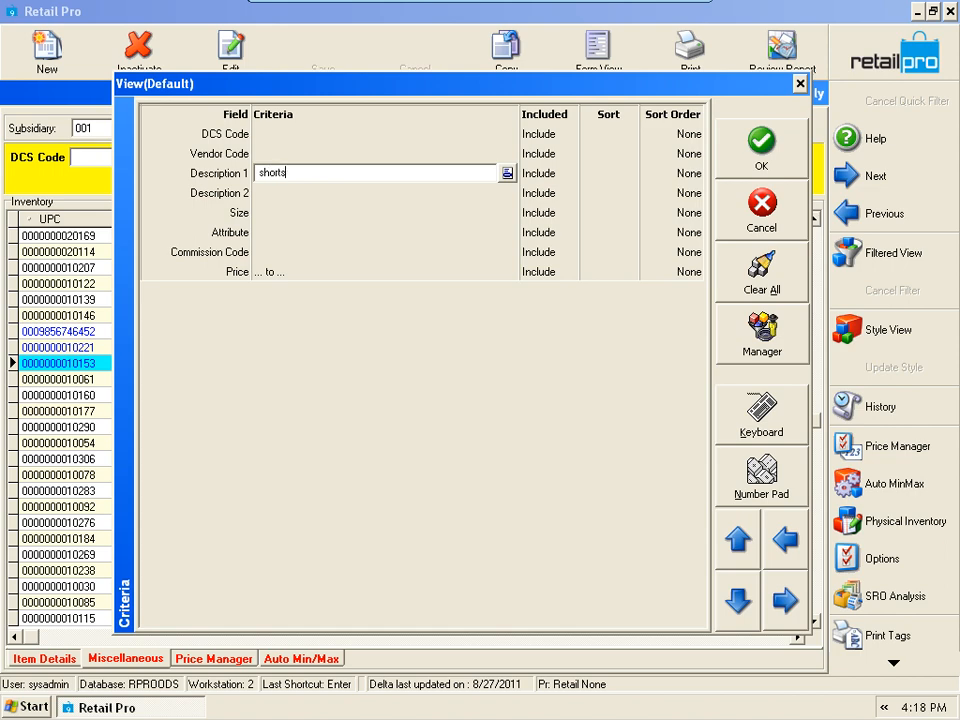
pyautogui.press('Tab')
pyautogui.click(759, 157)
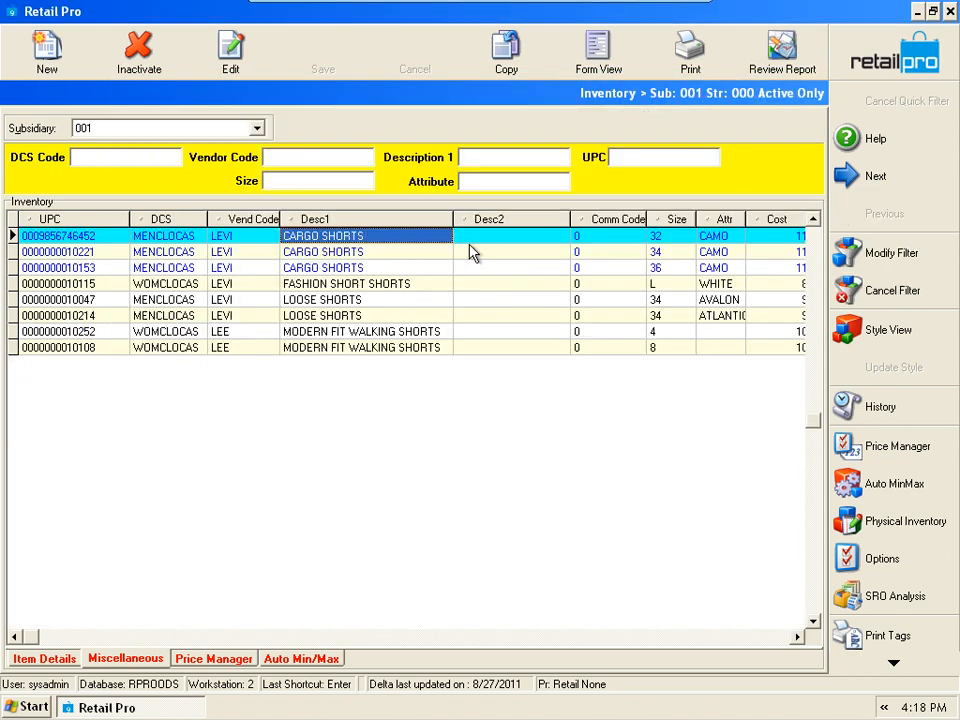
pyautogui.moveTo(393, 267)
pyautogui.mouseDown()
pyautogui.moveTo(399, 318)
pyautogui.moveTo(382, 256)
pyautogui.mouseUp()
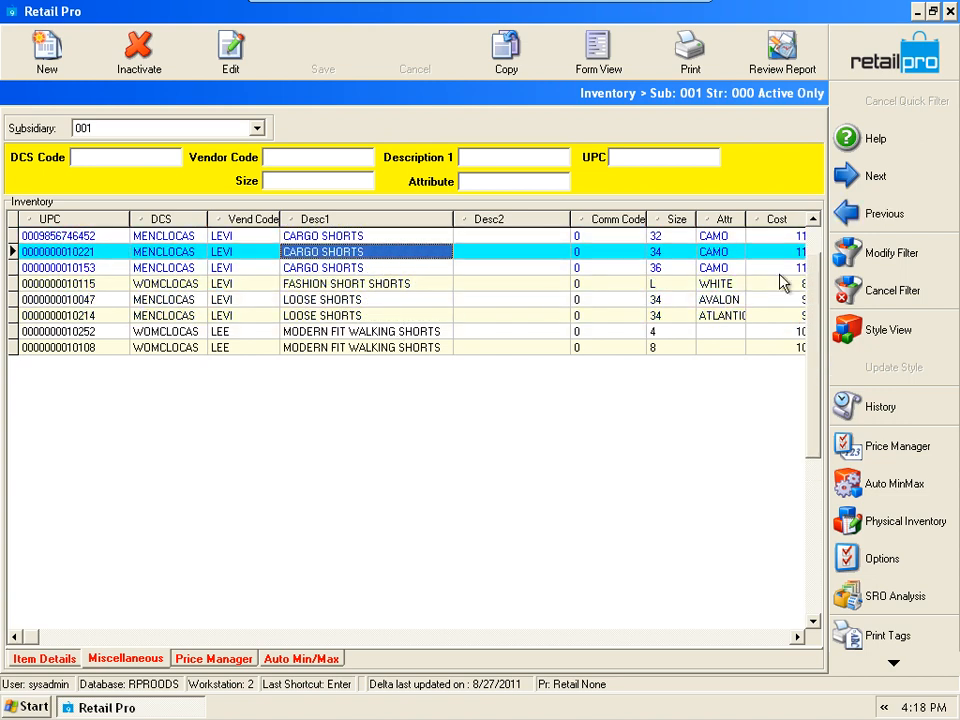
pyautogui.click(377, 287)
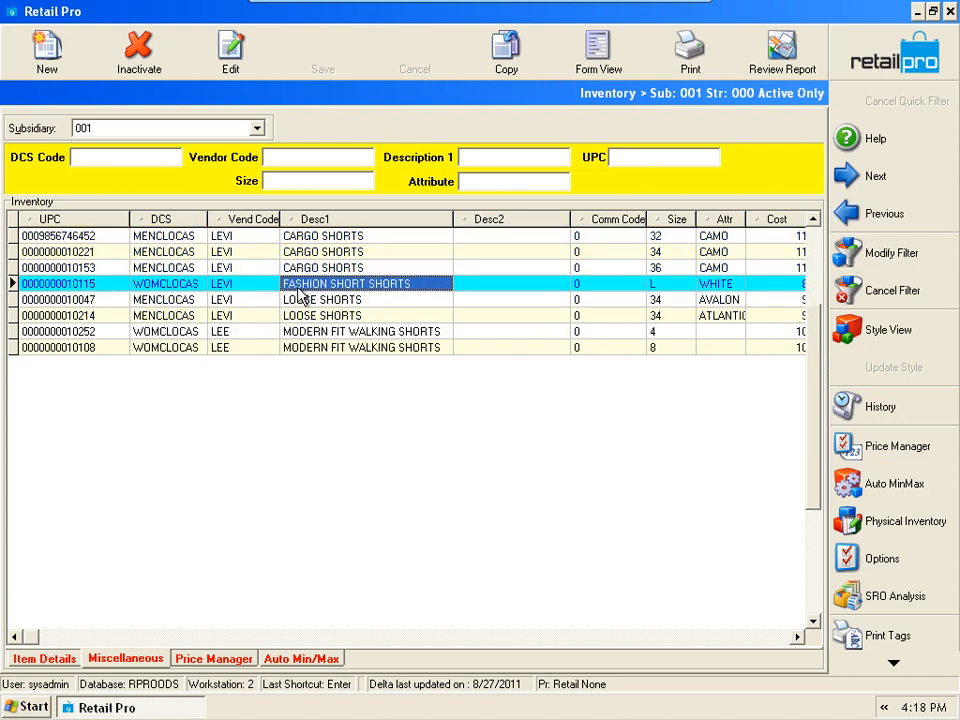
# Cancel the inventory filter, and reapply it with the retained "shorts" criterion in Description 1
pyautogui.click(908, 293)
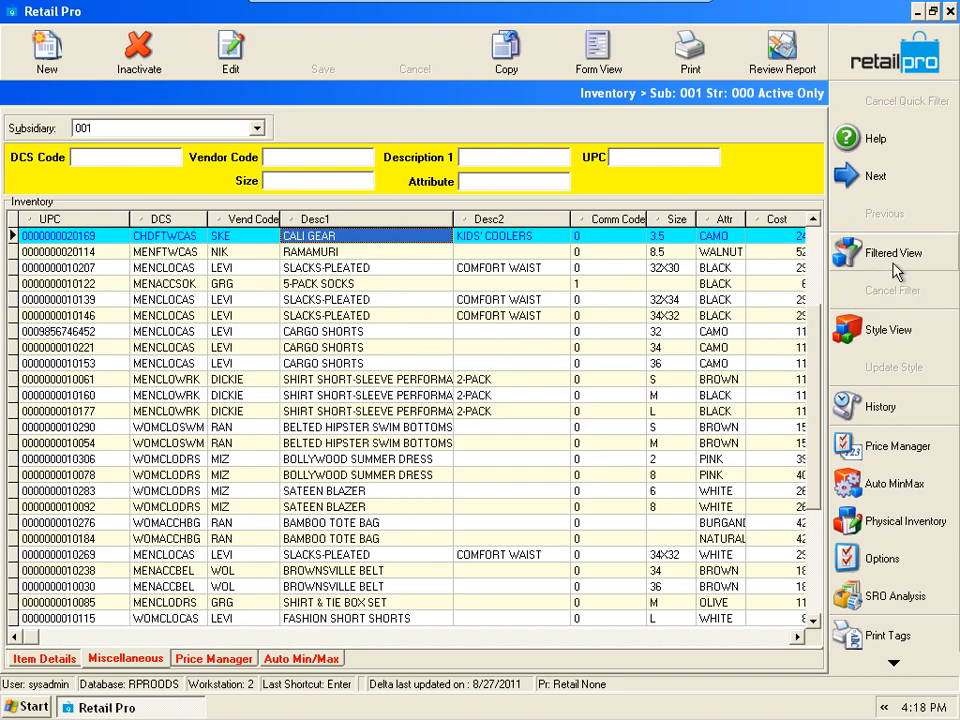
pyautogui.click(890, 255)
pyautogui.click(327, 181)
pyautogui.click(328, 193)
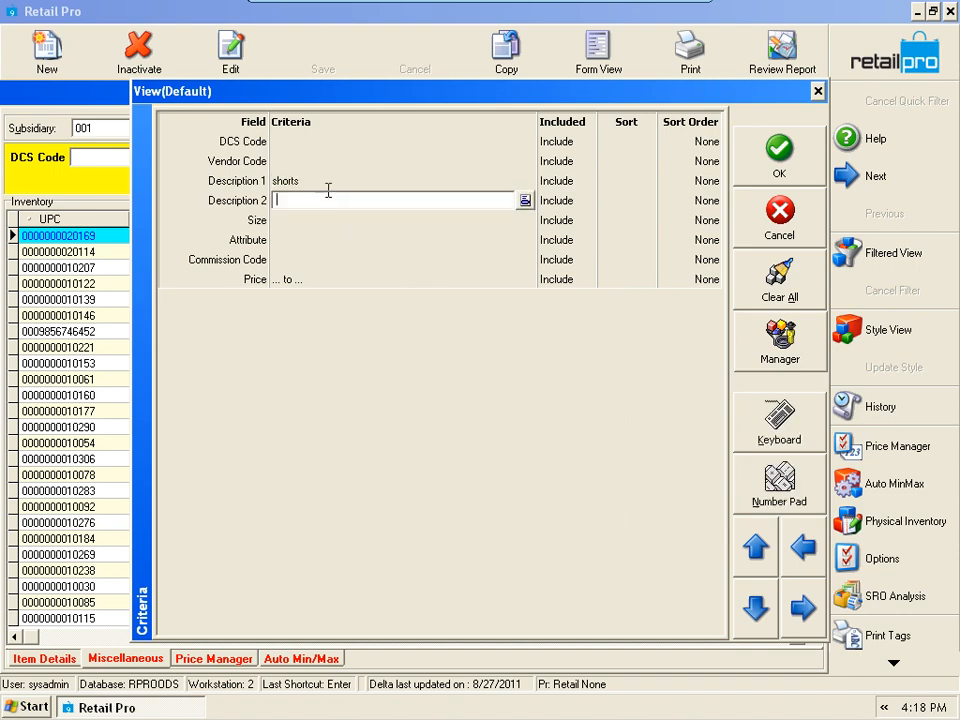
pyautogui.click(328, 188)
pyautogui.click(327, 203)
pyautogui.click(769, 159)
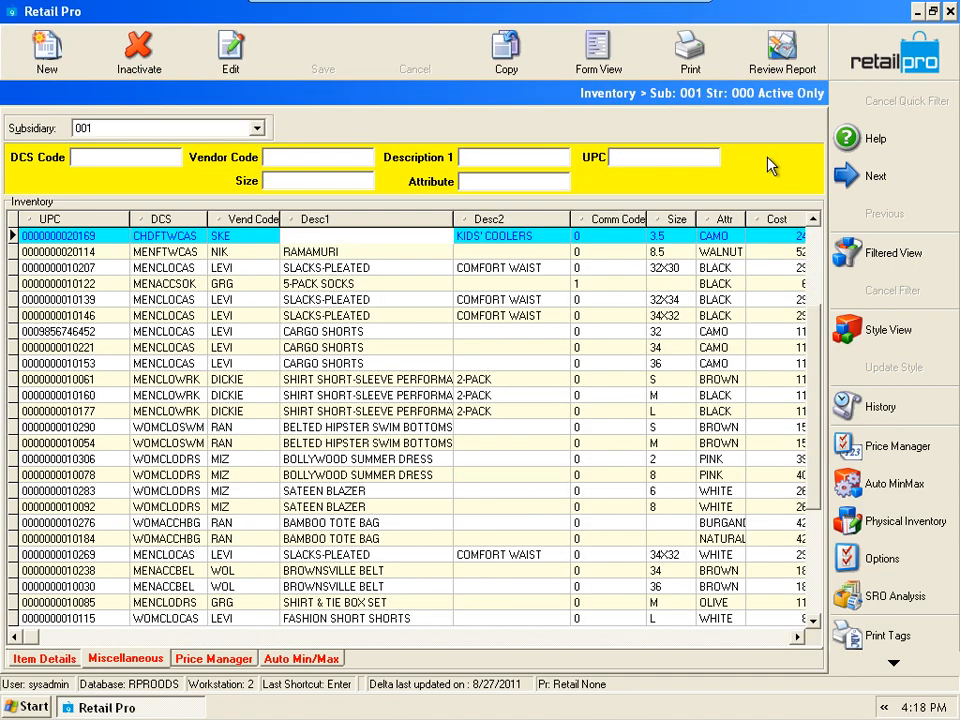
pyautogui.click(435, 302)
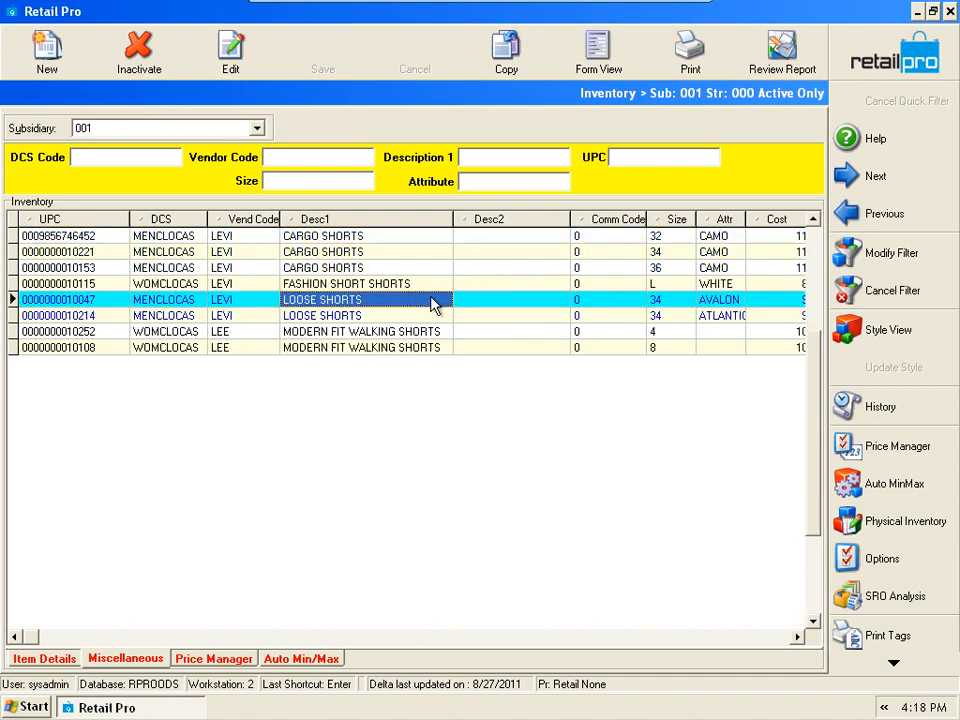
# Modify the filter by adding "levi" as the Vendor Code criterion alongside "shorts", and apply it
pyautogui.click(907, 259)
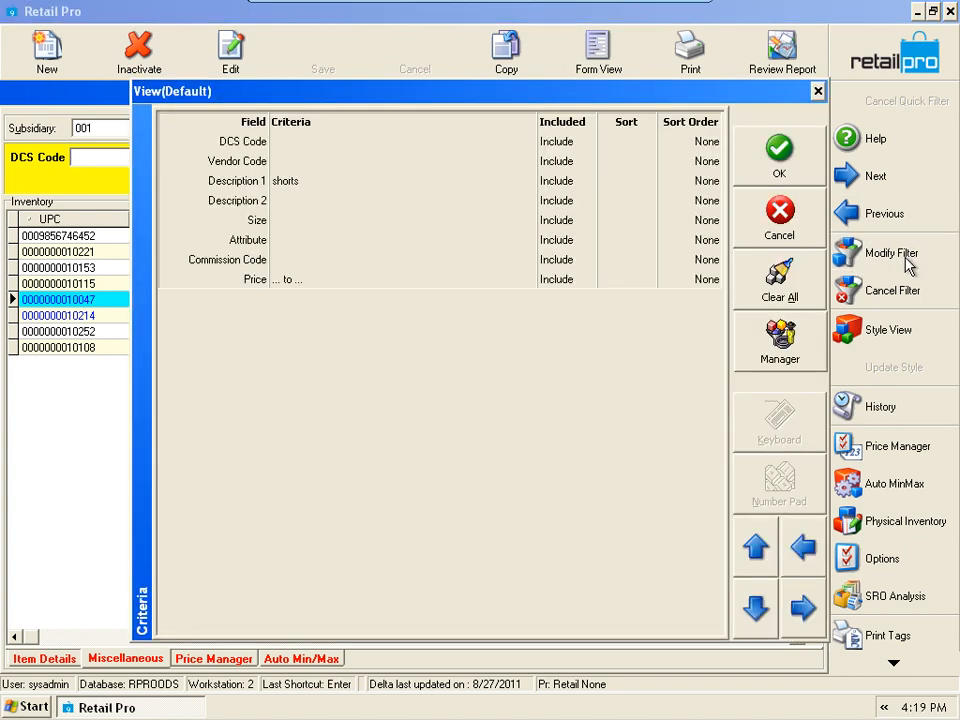
pyautogui.click(345, 183)
pyautogui.click(342, 161)
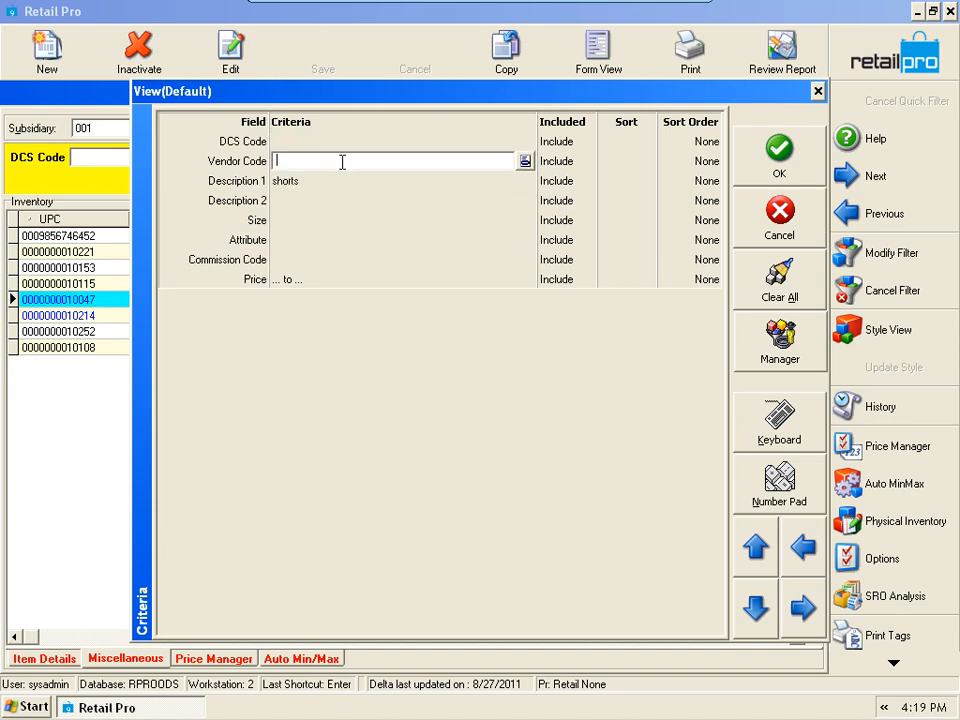
pyautogui.press('Tab')
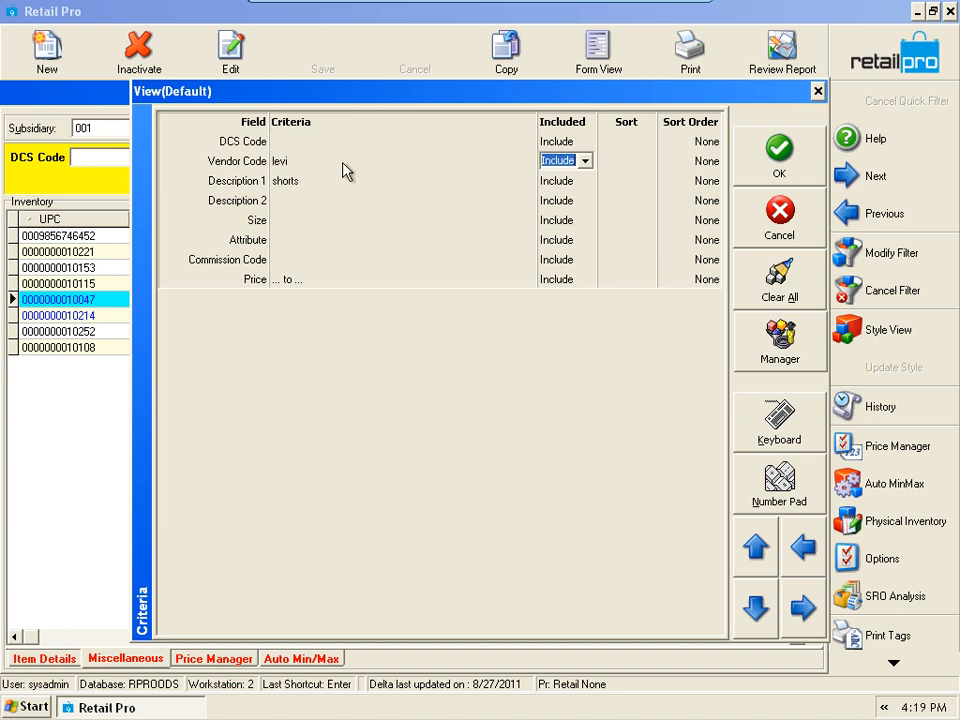
pyautogui.click(358, 180)
pyautogui.click(776, 176)
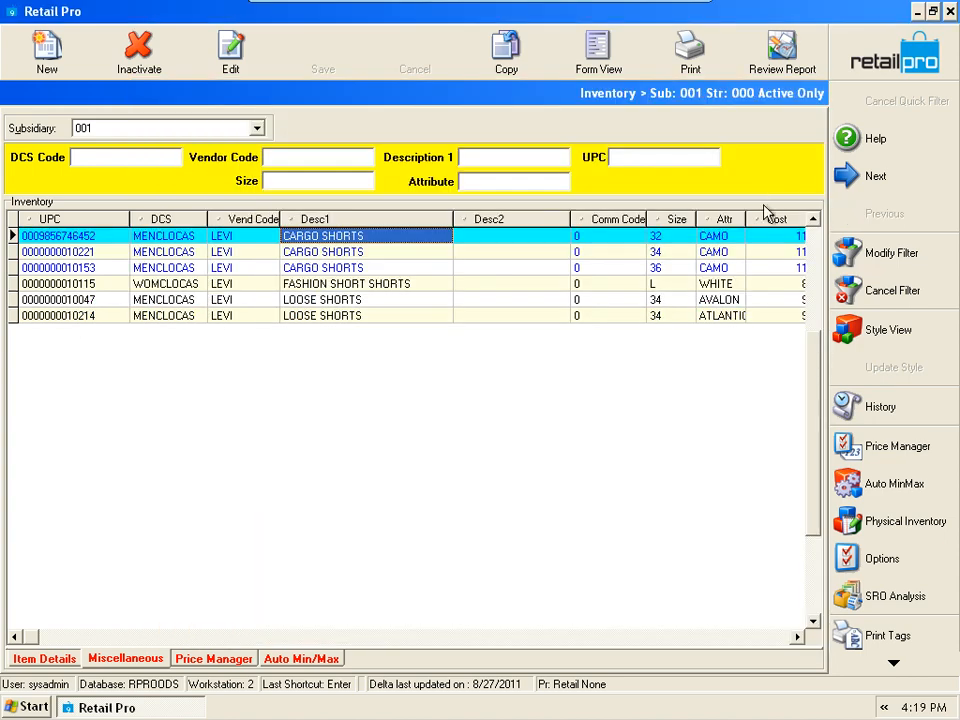
# Clear all criteria of the current filter and switch the filter window to Filter Design
pyautogui.click(880, 253)
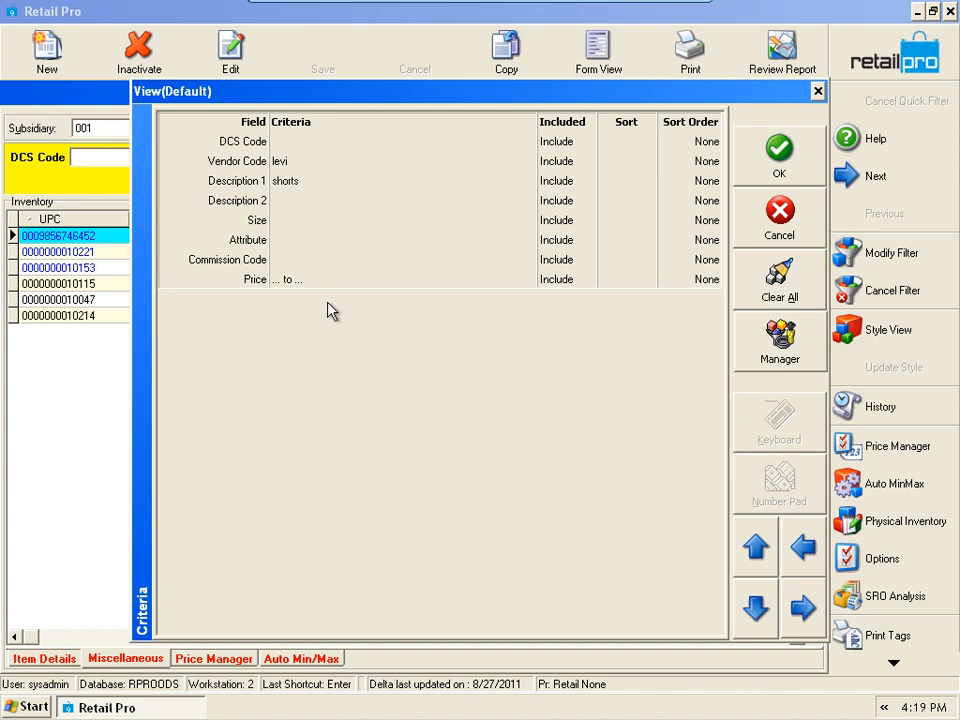
pyautogui.click(780, 284)
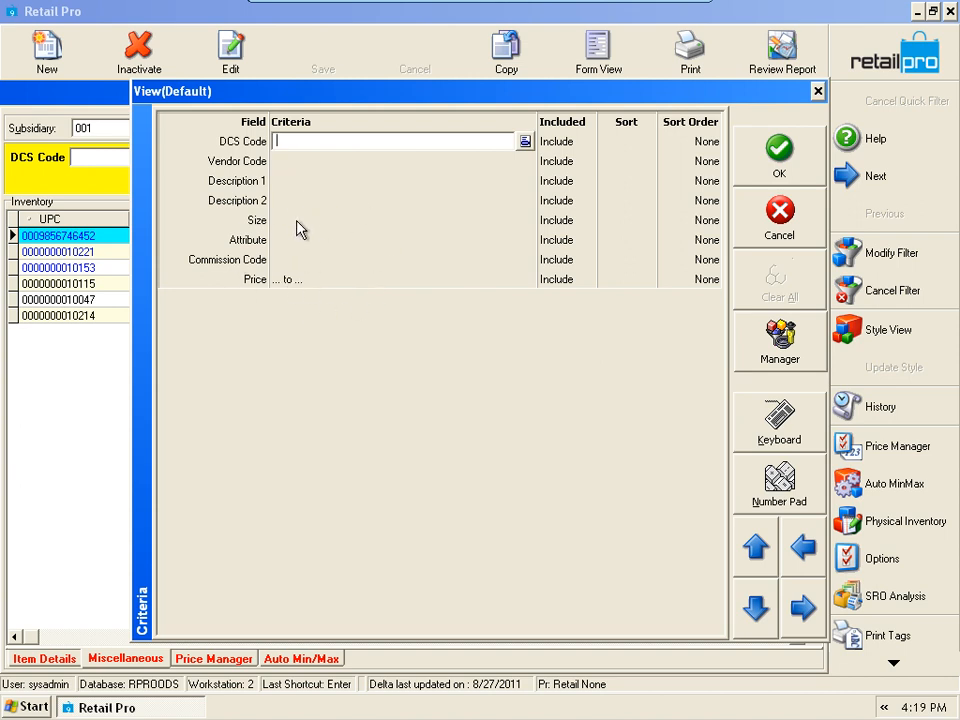
pyautogui.rightClick(422, 304)
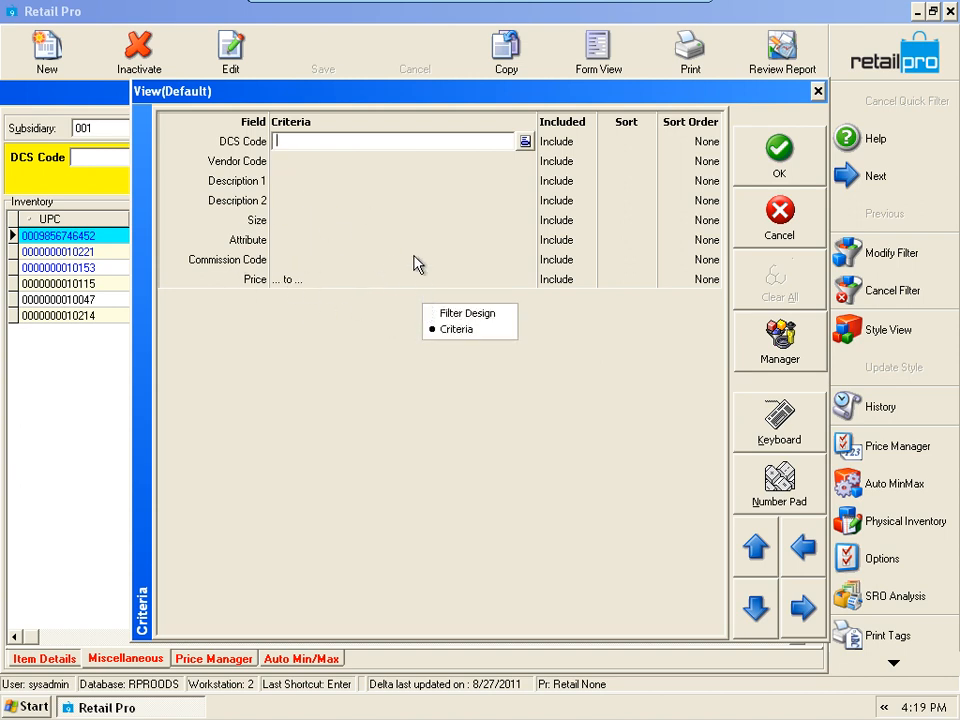
pyautogui.rightClick(411, 231)
pyautogui.rightClick(308, 270)
pyautogui.rightClick(316, 377)
pyautogui.rightClick(570, 381)
pyautogui.rightClick(435, 281)
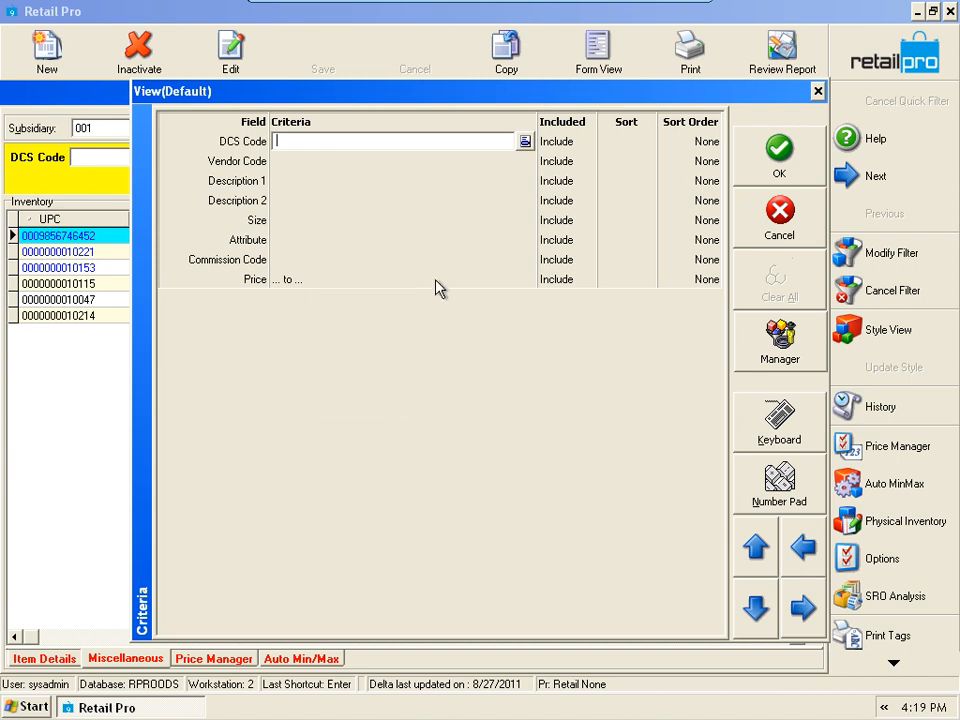
pyautogui.rightClick(435, 281)
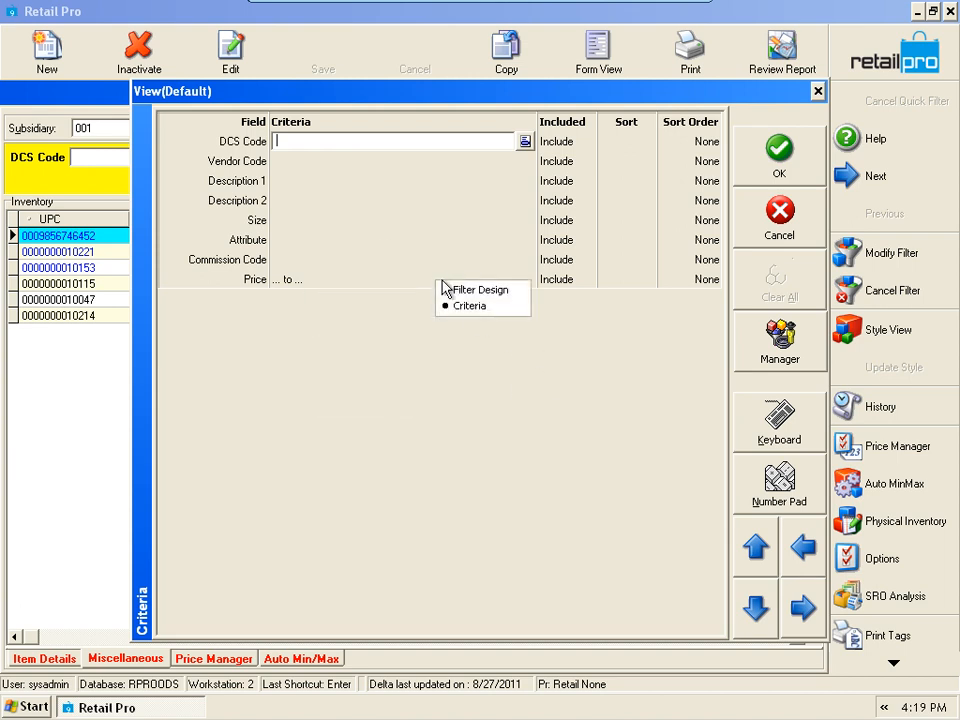
pyautogui.click(497, 296)
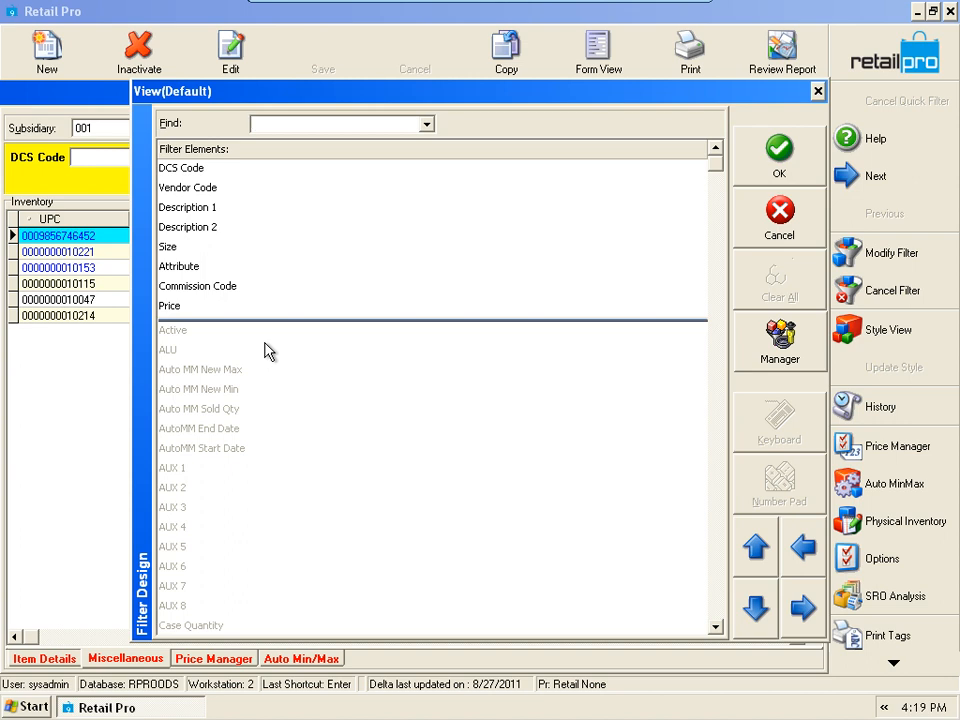
# Remove Price and Commission Code from the active filter elements by moving them below the divider line
pyautogui.click(304, 120)
pyautogui.moveTo(184, 308); pyautogui.dragTo(270, 330)
pyautogui.moveTo(224, 290); pyautogui.dragTo(253, 306)
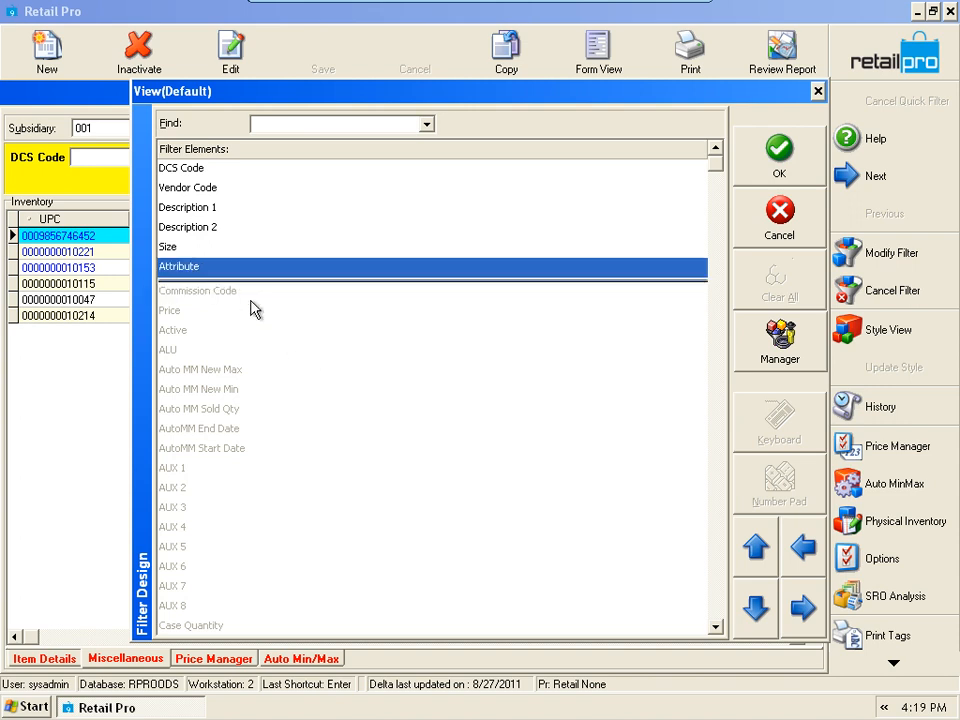
# Add Description 3 and Description 4 to the active filter elements
pyautogui.click(347, 430)
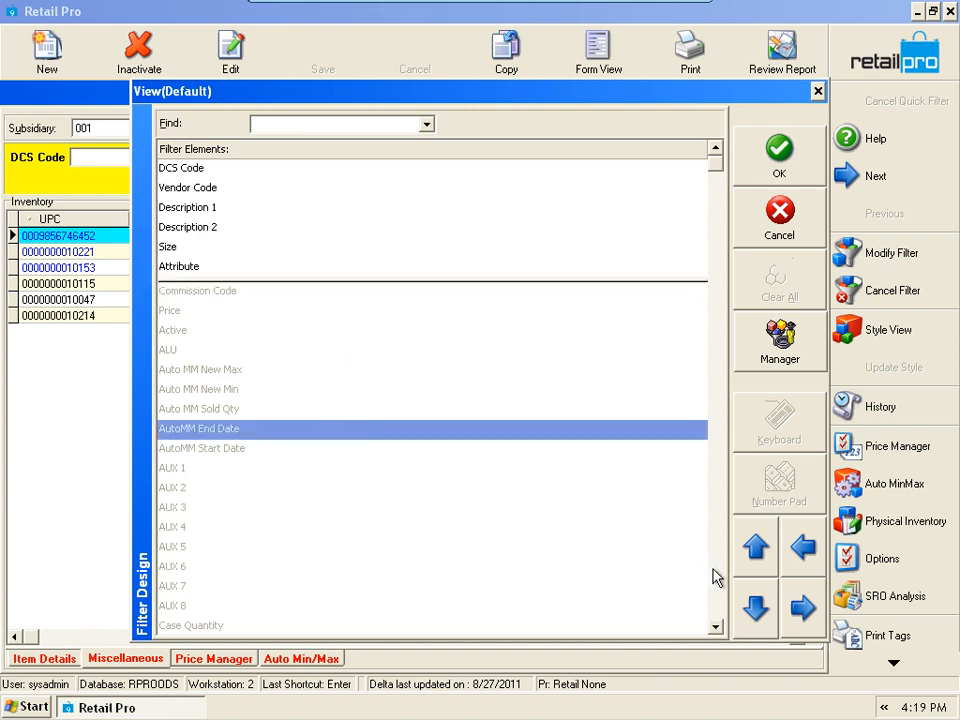
pyautogui.scroll(-7, 714, 572)
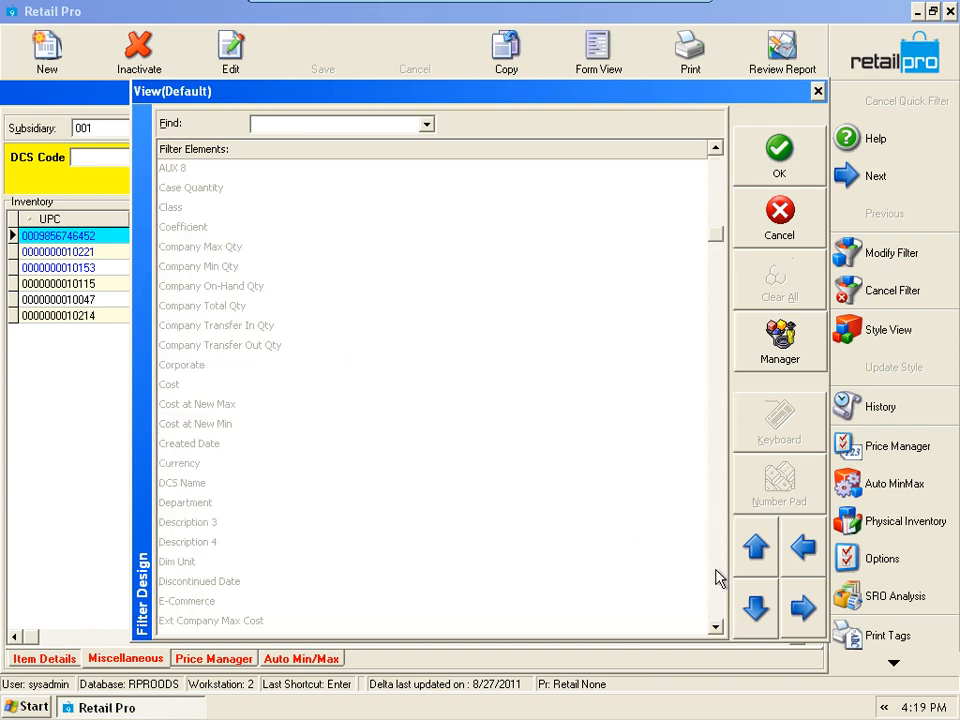
pyautogui.doubleClick(255, 527)
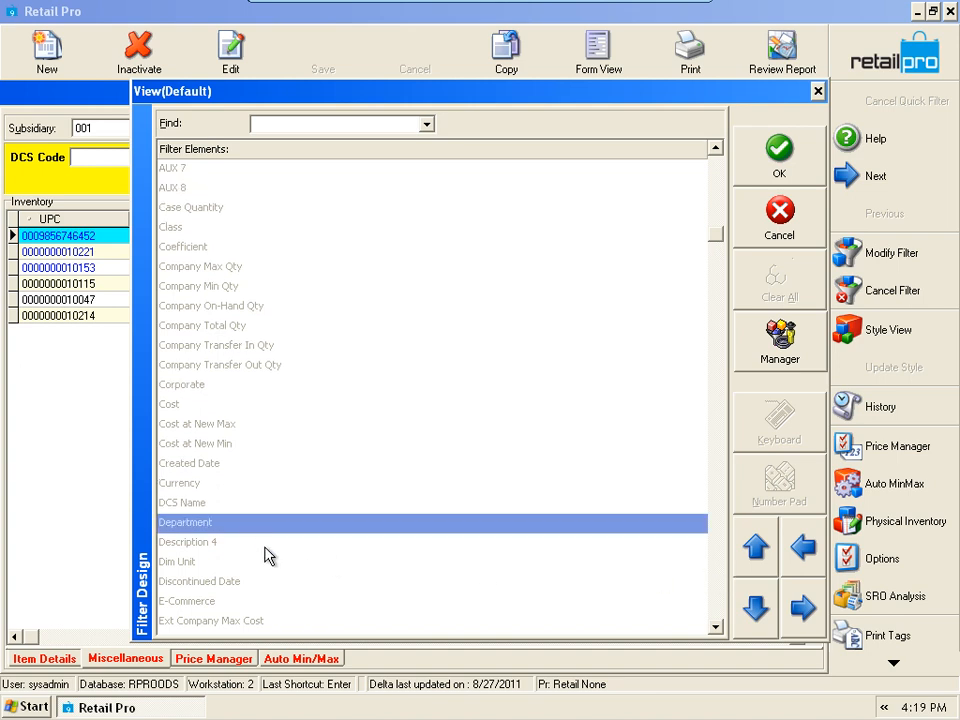
pyautogui.click(266, 552)
pyautogui.doubleClick(266, 552)
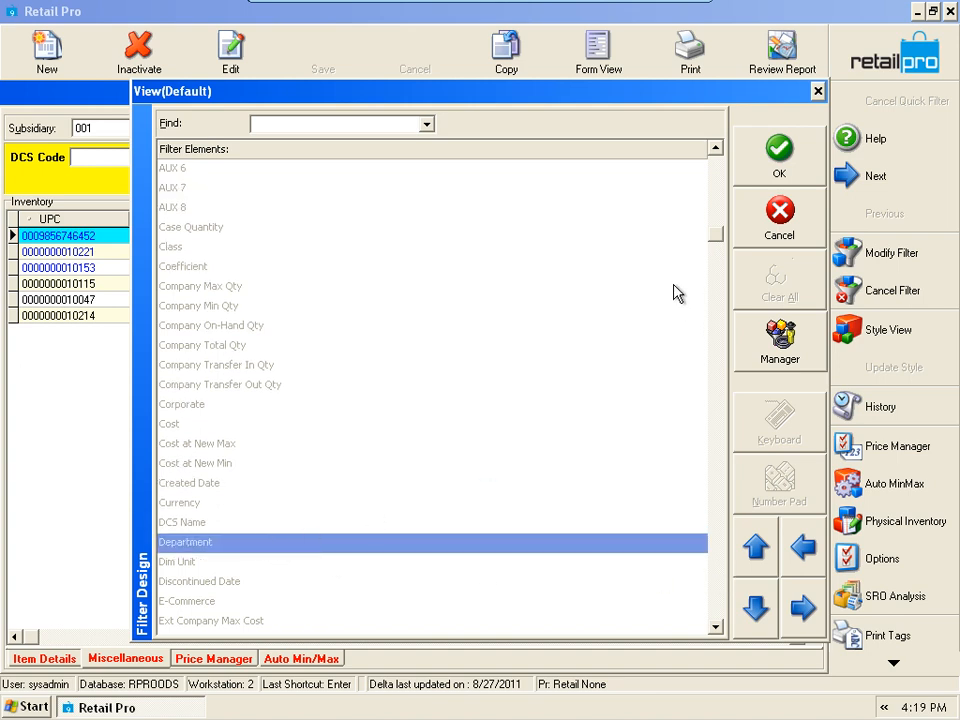
pyautogui.click(716, 180)
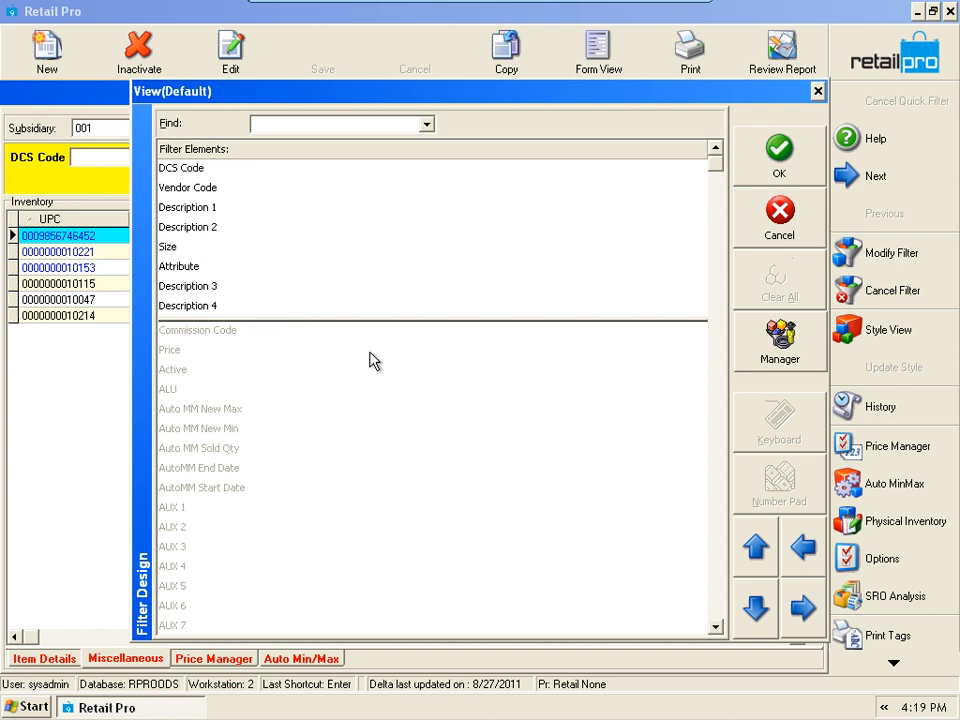
# Return to the Criteria view, check the Description 3 and Description 4 fields, and apply the filter without criteria
pyautogui.rightClick(379, 245)
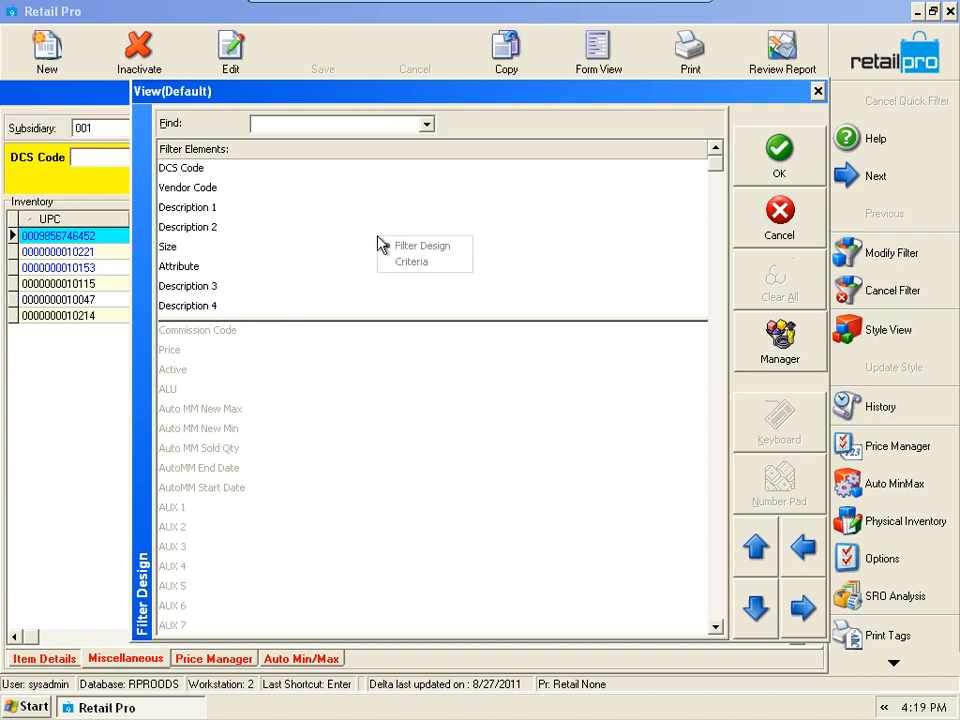
pyautogui.click(437, 262)
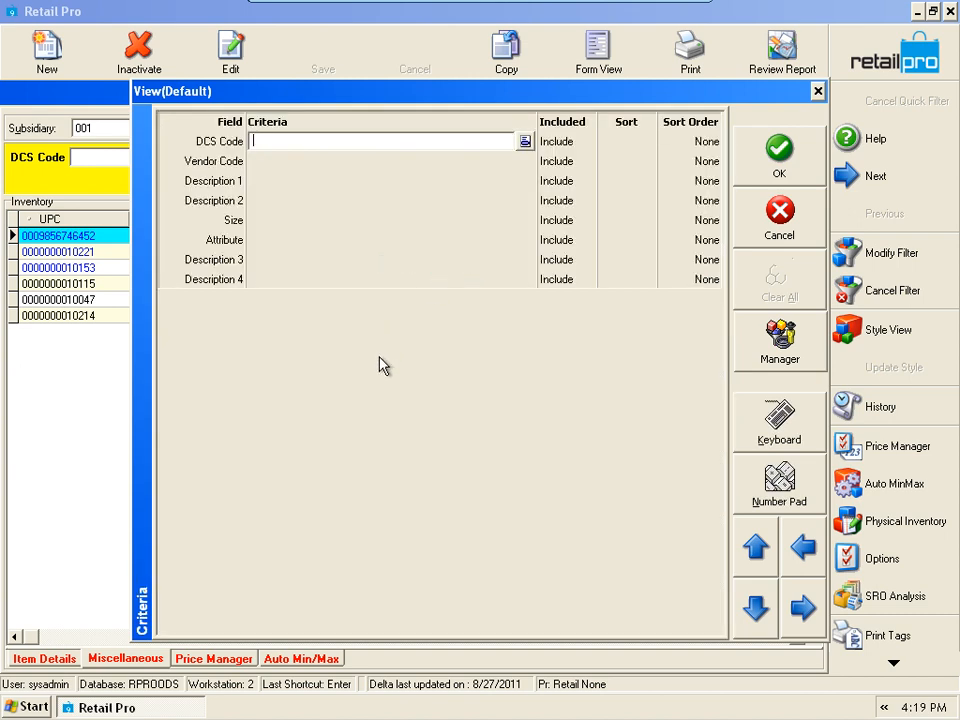
pyautogui.click(301, 262)
pyautogui.press('Down')
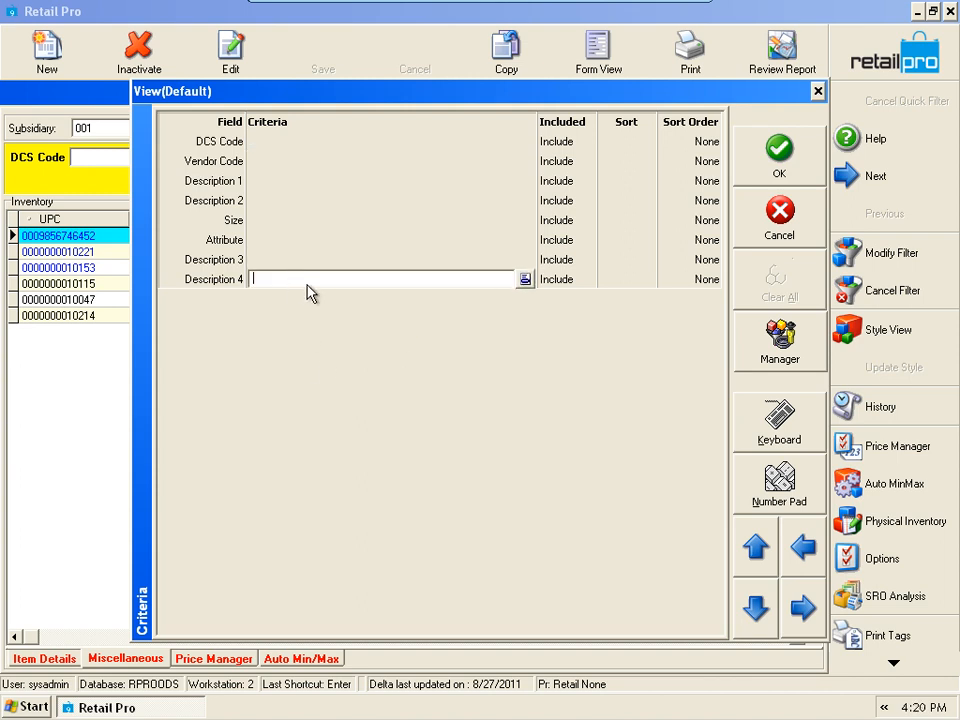
pyautogui.click(785, 158)
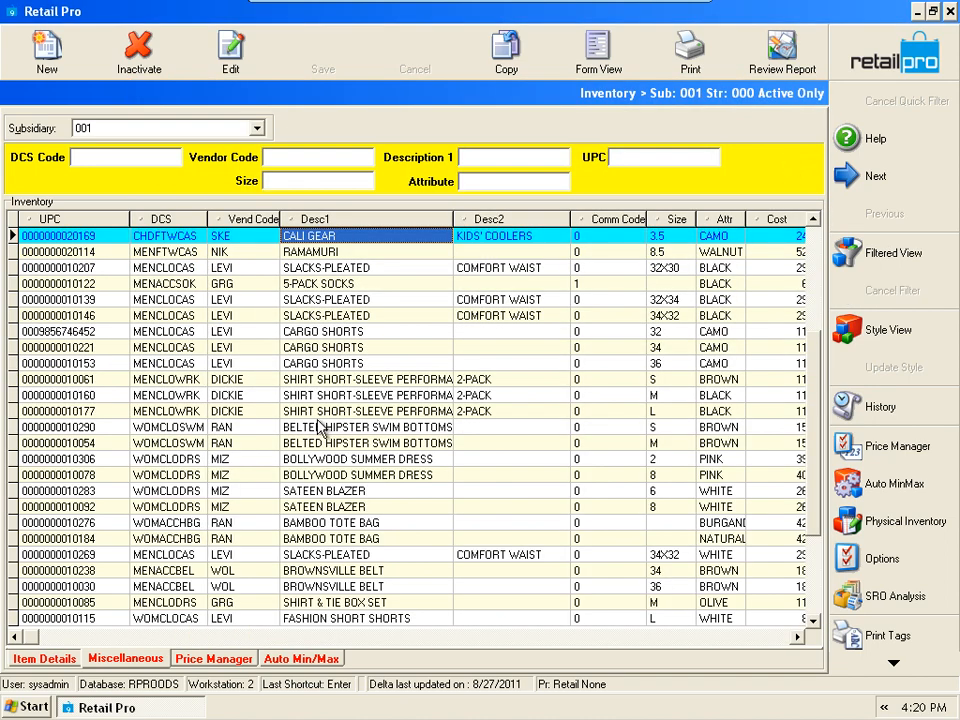
# Reopen the filter and enter "levi" as the Vendor Code and "shorts" as the Description 1 criterion
pyautogui.click(388, 365)
pyautogui.click(893, 258)
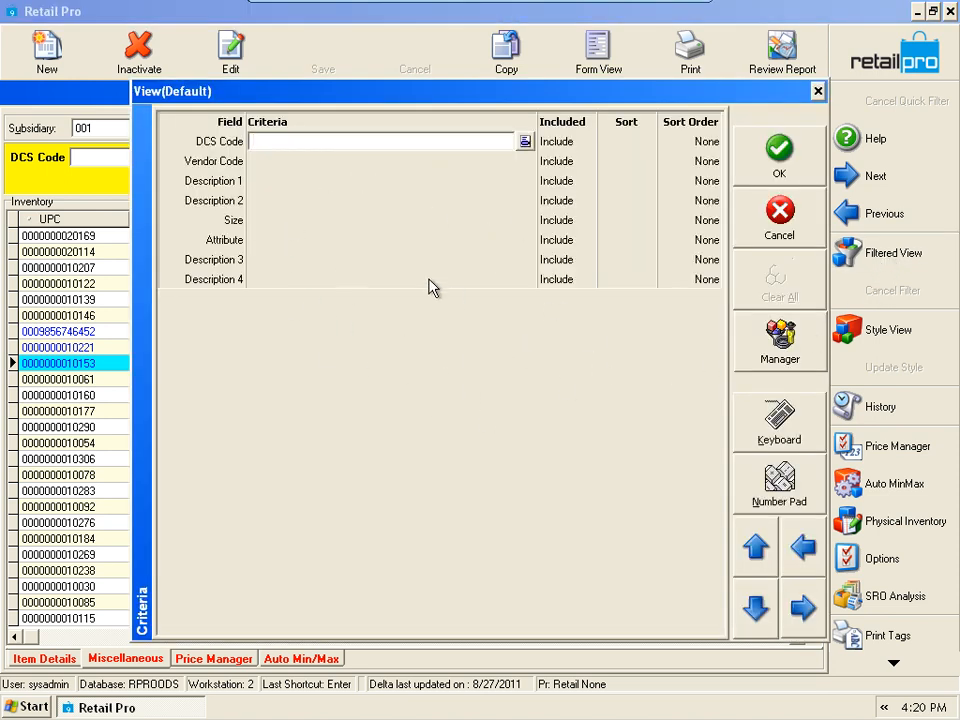
pyautogui.click(345, 166)
pyautogui.write('levi')
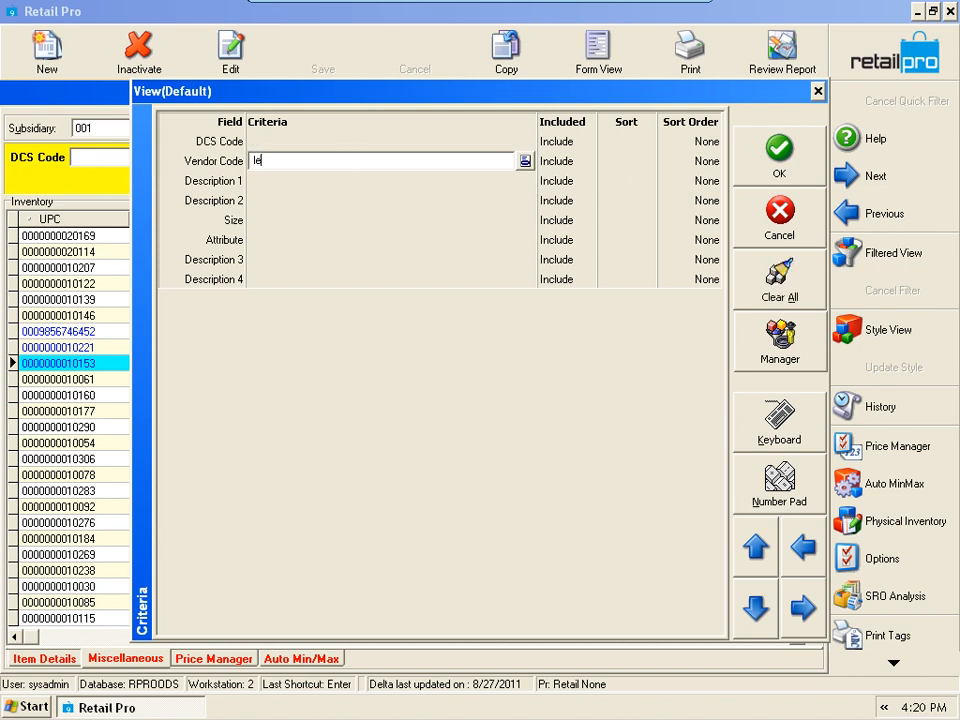
pyautogui.click(287, 180)
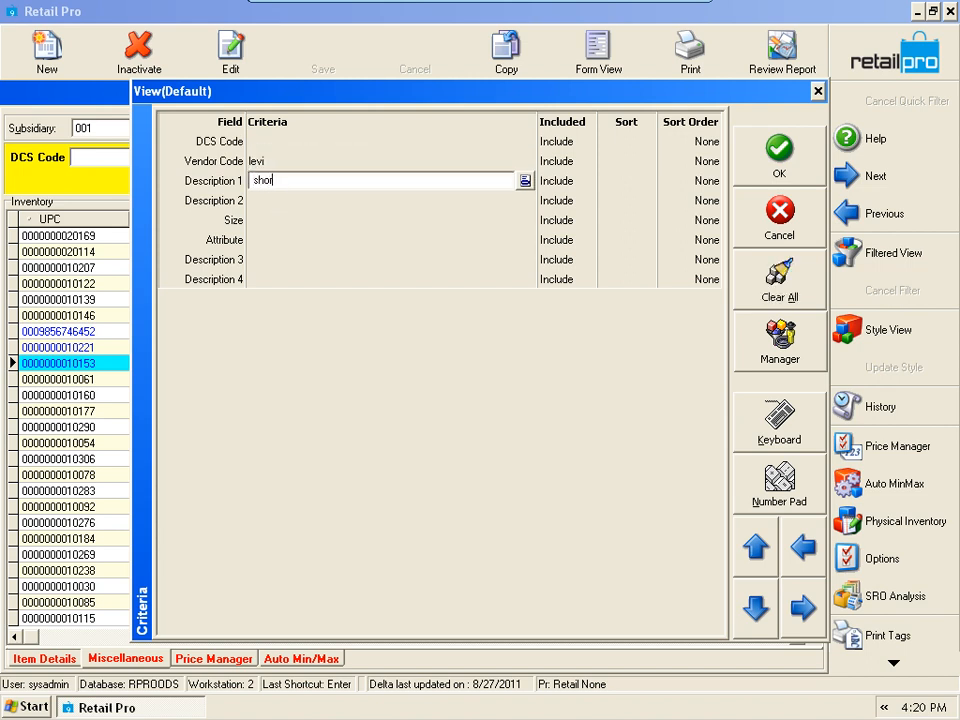
pyautogui.click(296, 201)
pyautogui.click(294, 181)
pyautogui.click(297, 196)
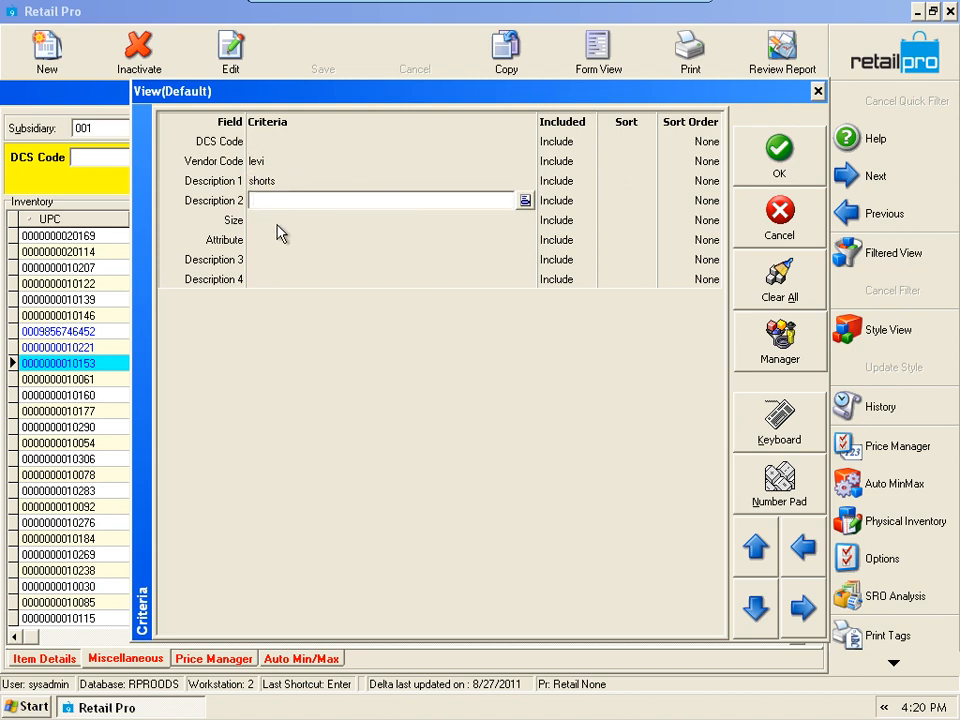
# Rename the Default filter as LEVI SHORTS in the filter manager and confirm the selection
pyautogui.click(778, 345)
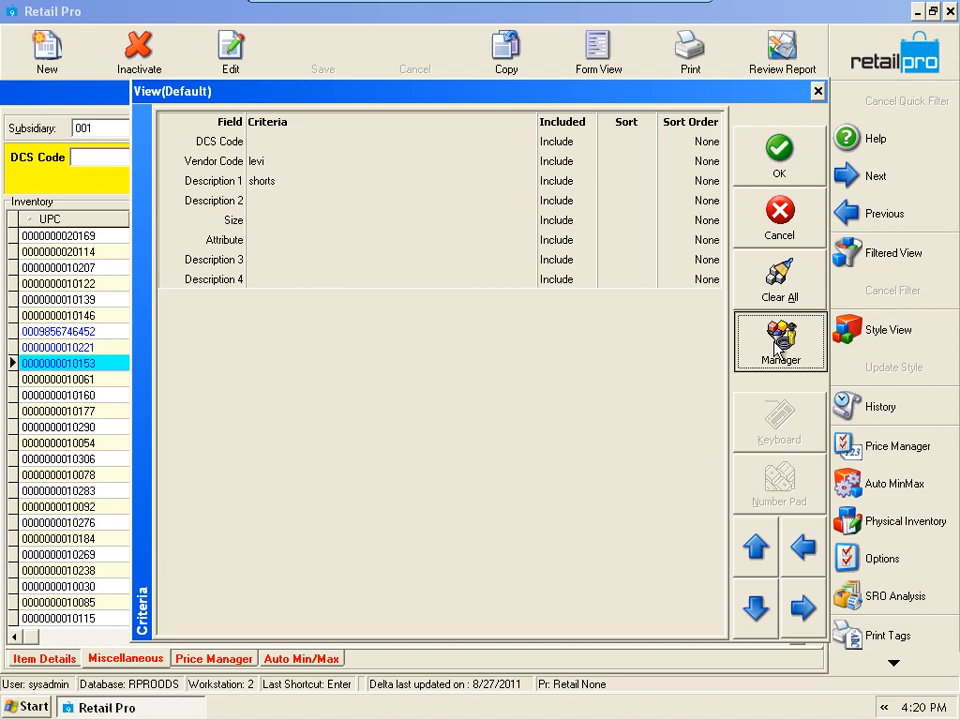
pyautogui.moveTo(454, 228); pyautogui.dragTo(479, 254)
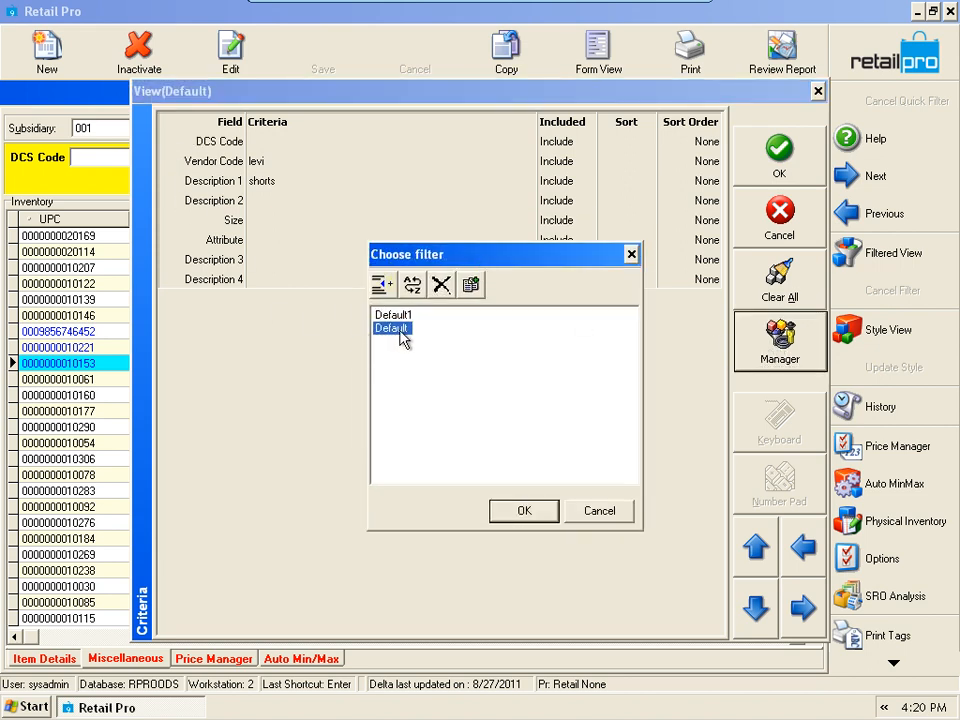
pyautogui.click(404, 338)
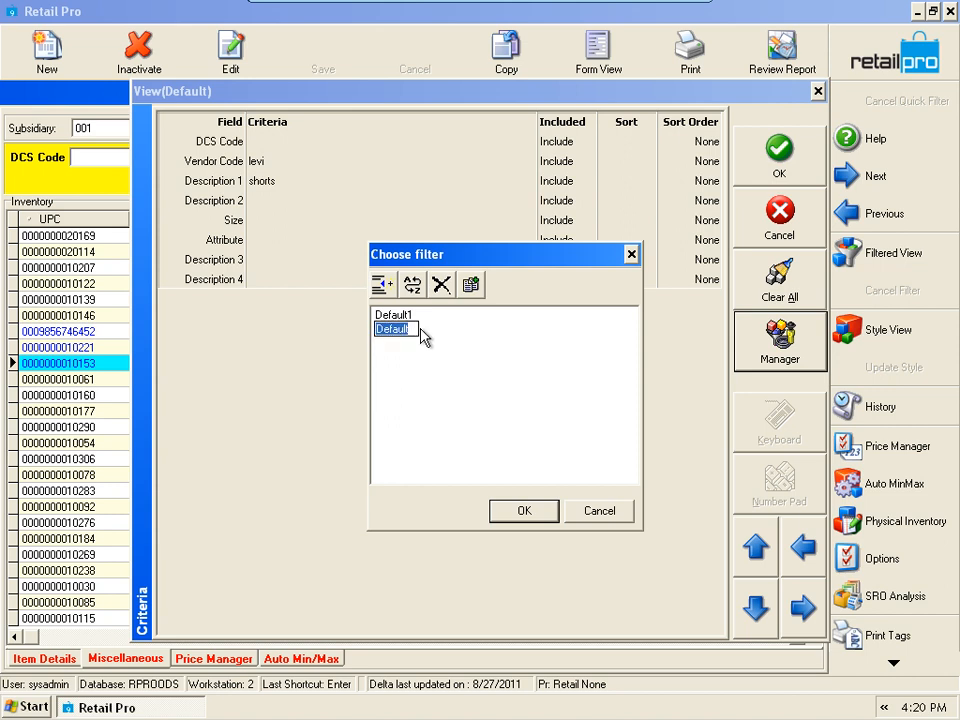
pyautogui.write('EL')
pyautogui.write('VI SHORTS')
pyautogui.press('Return')
pyautogui.click(538, 513)
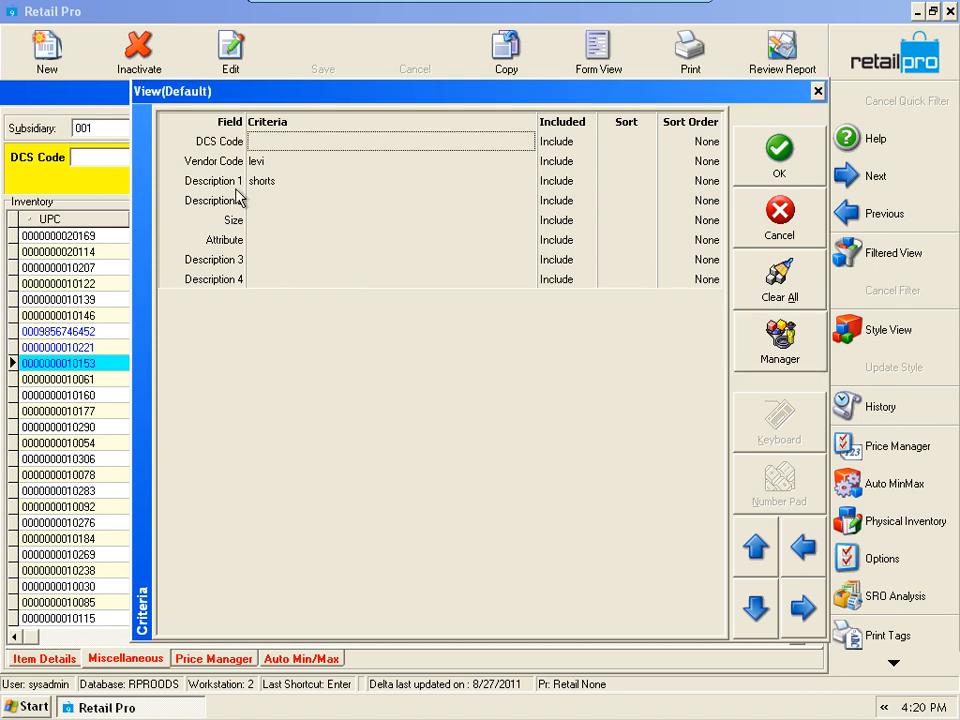
# Apply the LEVI SHORTS filter and check the descriptions of the filtered inventory items
pyautogui.click(780, 172)
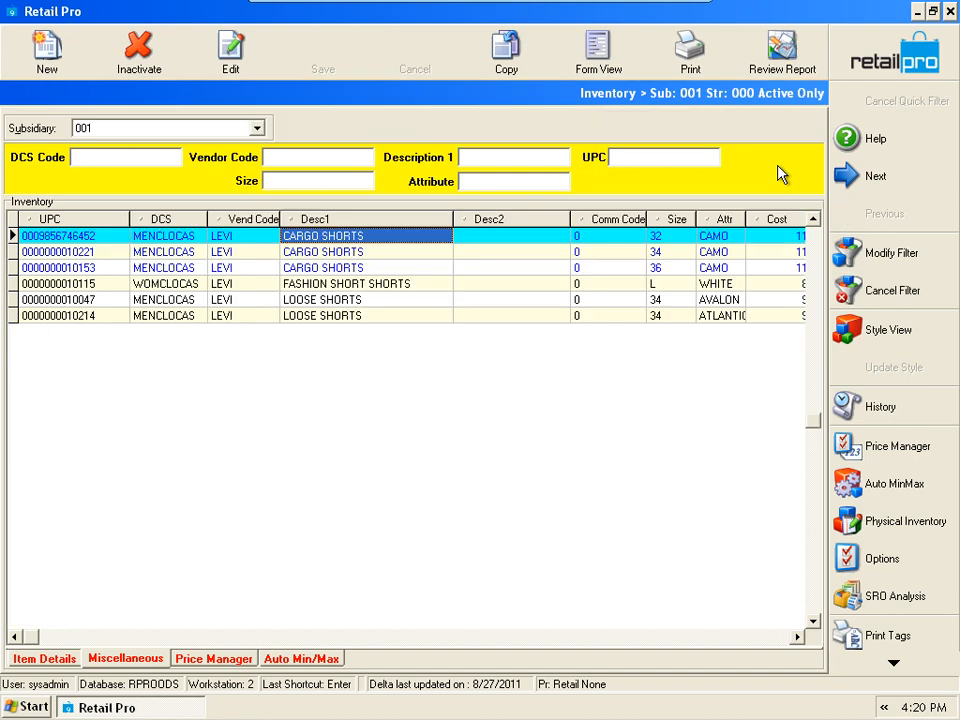
pyautogui.click(356, 283)
pyautogui.click(363, 238)
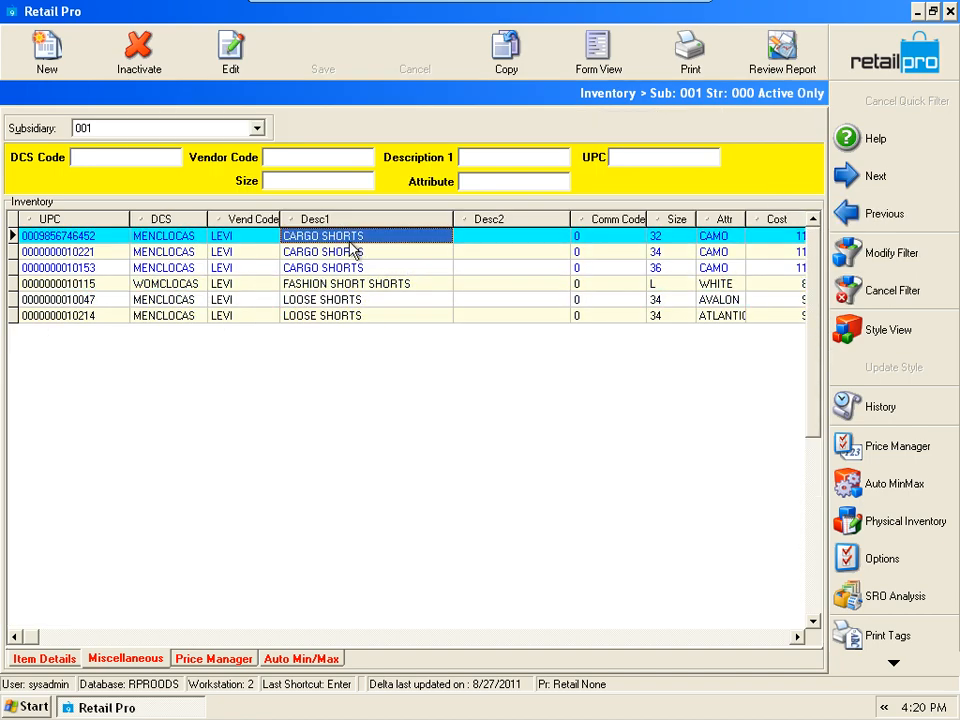
# Check the saved LEVI SHORTS entry in the filter manager, and cancel the active filter to restore the full inventory list
pyautogui.click(886, 260)
pyautogui.click(773, 348)
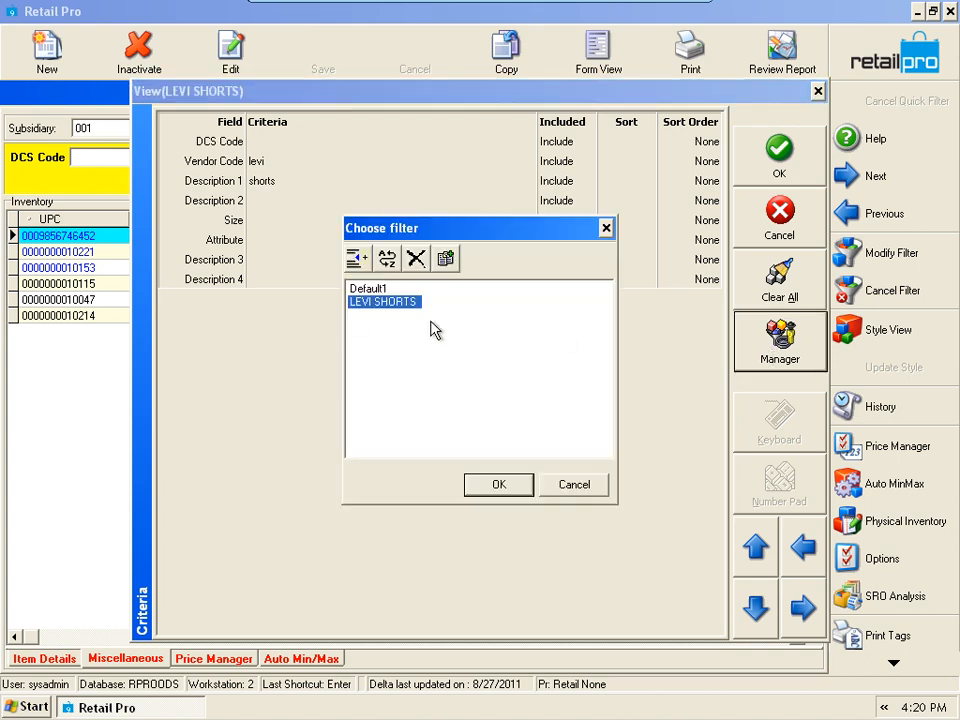
pyautogui.click(497, 485)
pyautogui.click(772, 238)
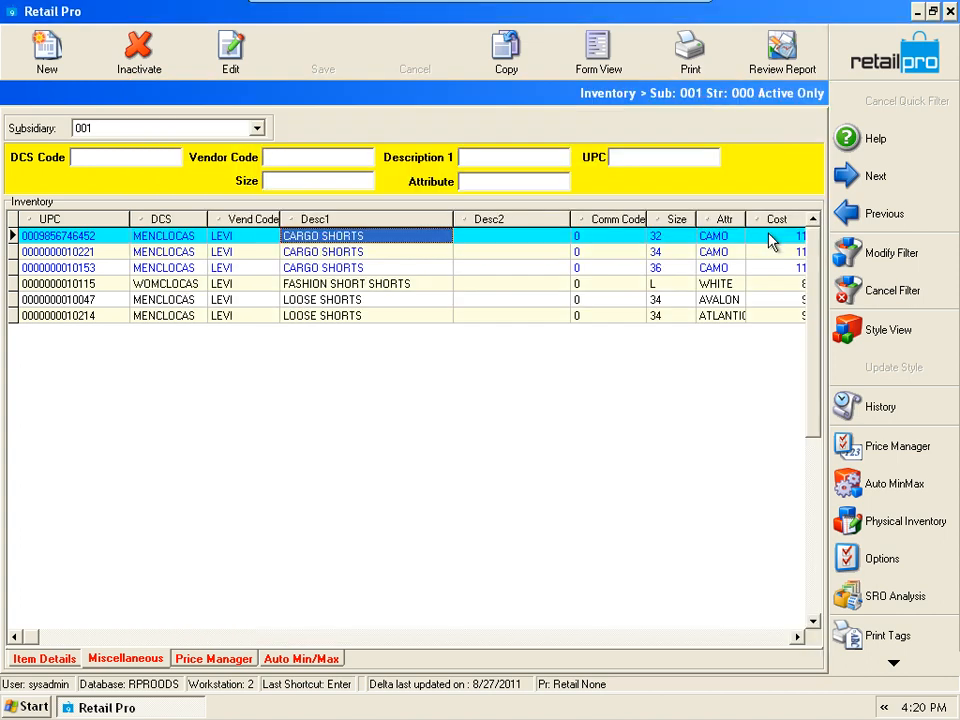
pyautogui.click(850, 292)
pyautogui.click(383, 430)
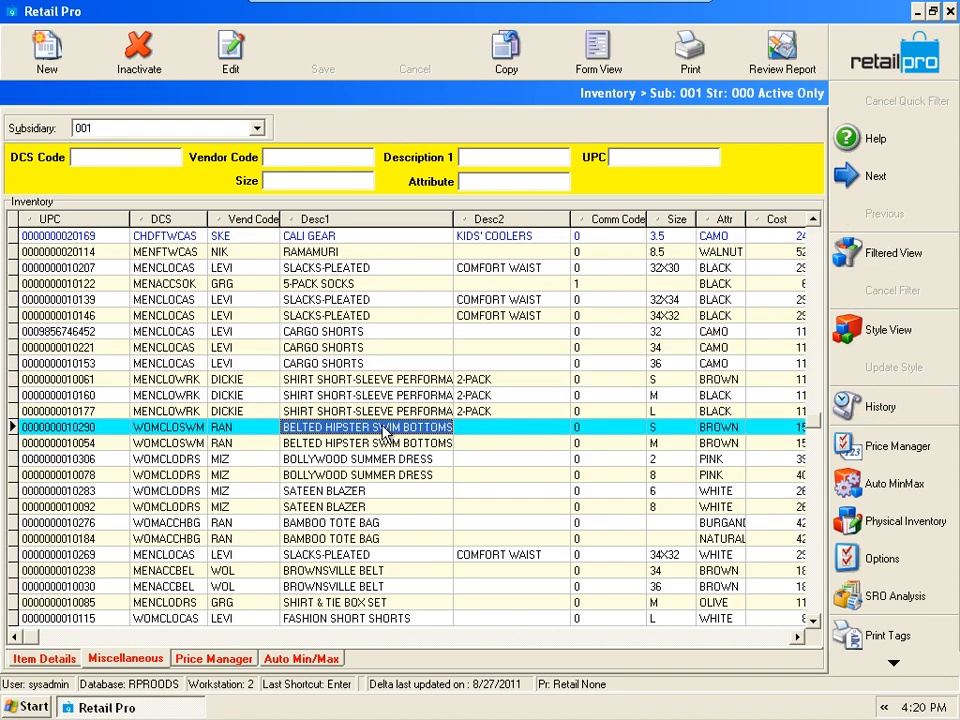
# Add another filter in the filter manager, name it LEE SHORTS, and select it for editing
pyautogui.click(893, 254)
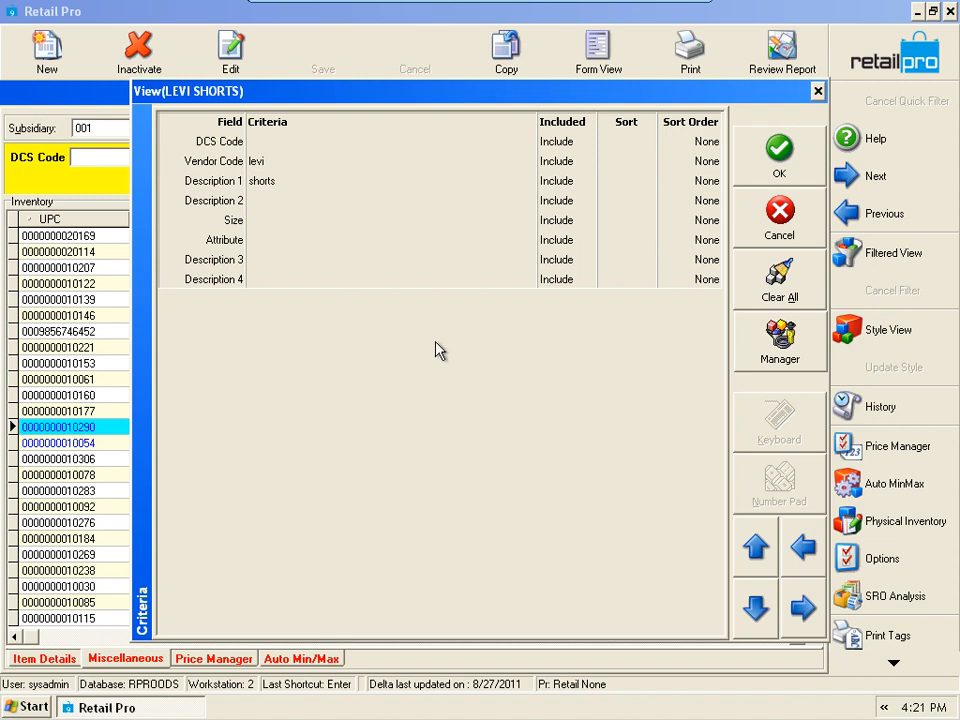
pyautogui.click(781, 342)
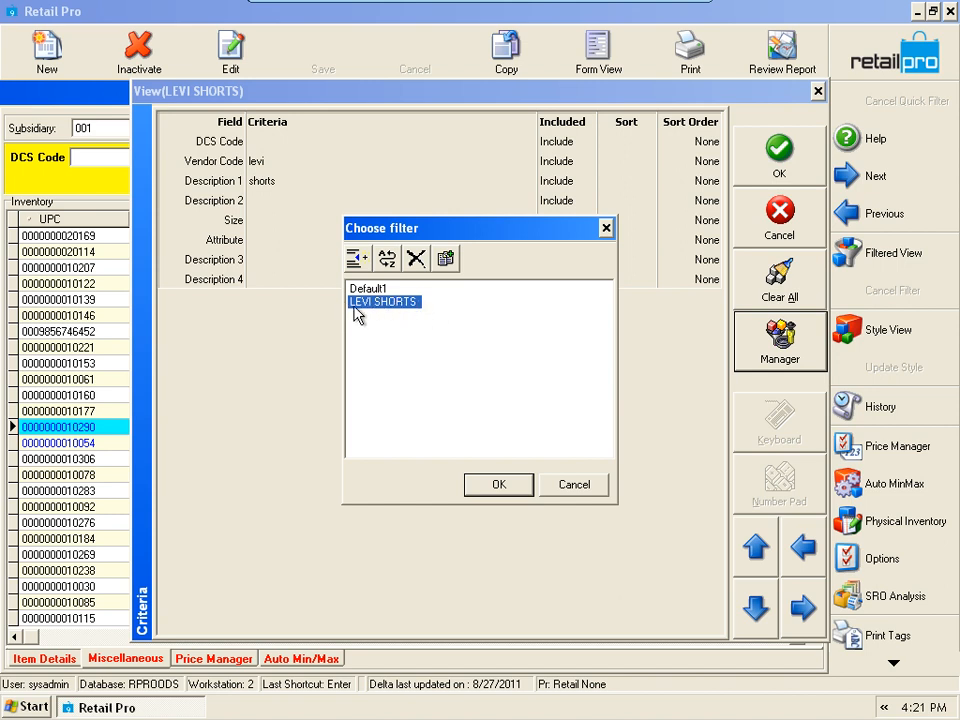
pyautogui.click(446, 259)
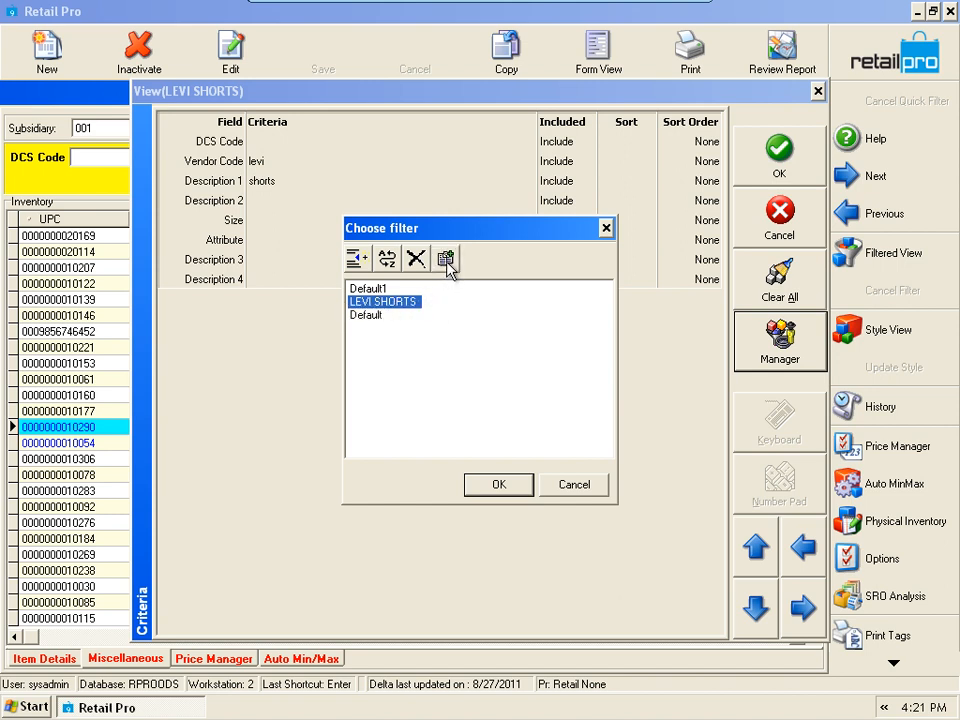
pyautogui.click(362, 315)
pyautogui.click(370, 316)
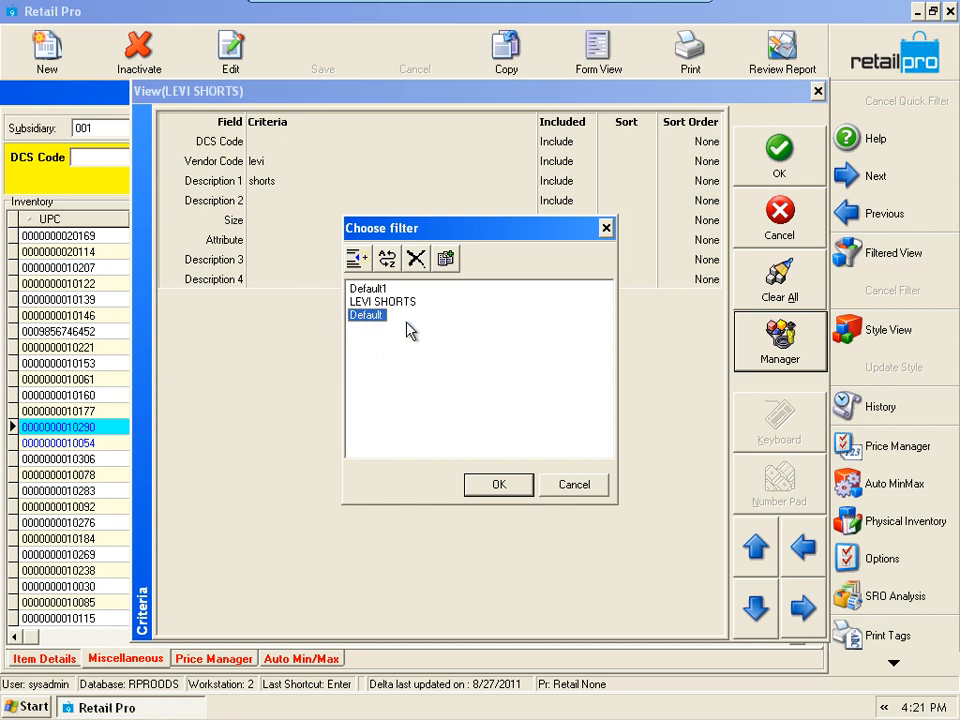
pyautogui.write('LEE SHORTS')
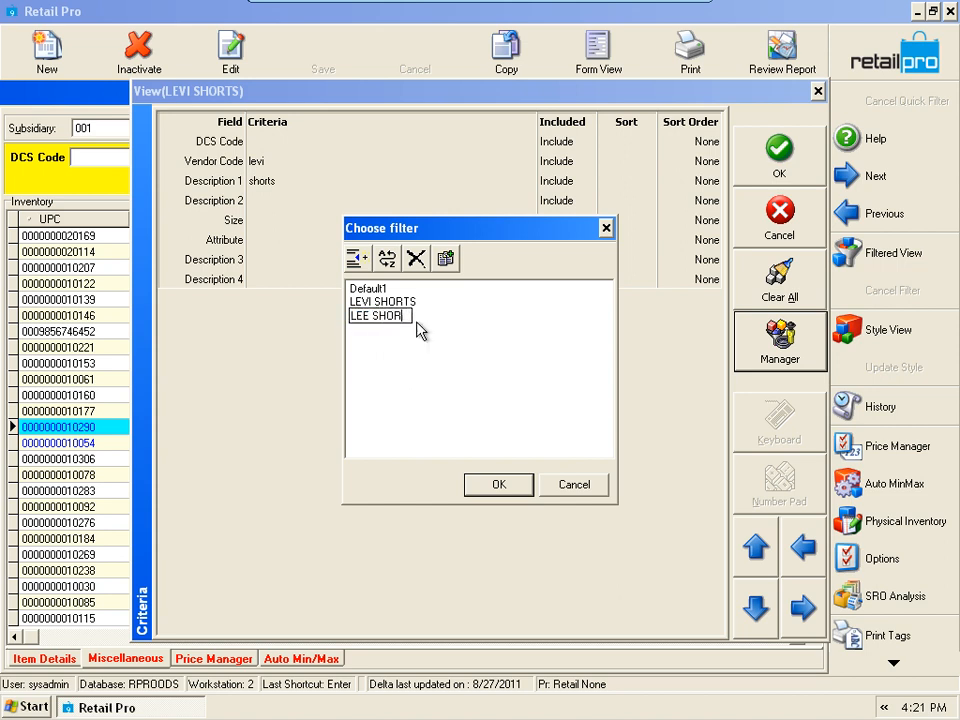
pyautogui.click(430, 346)
pyautogui.click(393, 316)
pyautogui.click(499, 486)
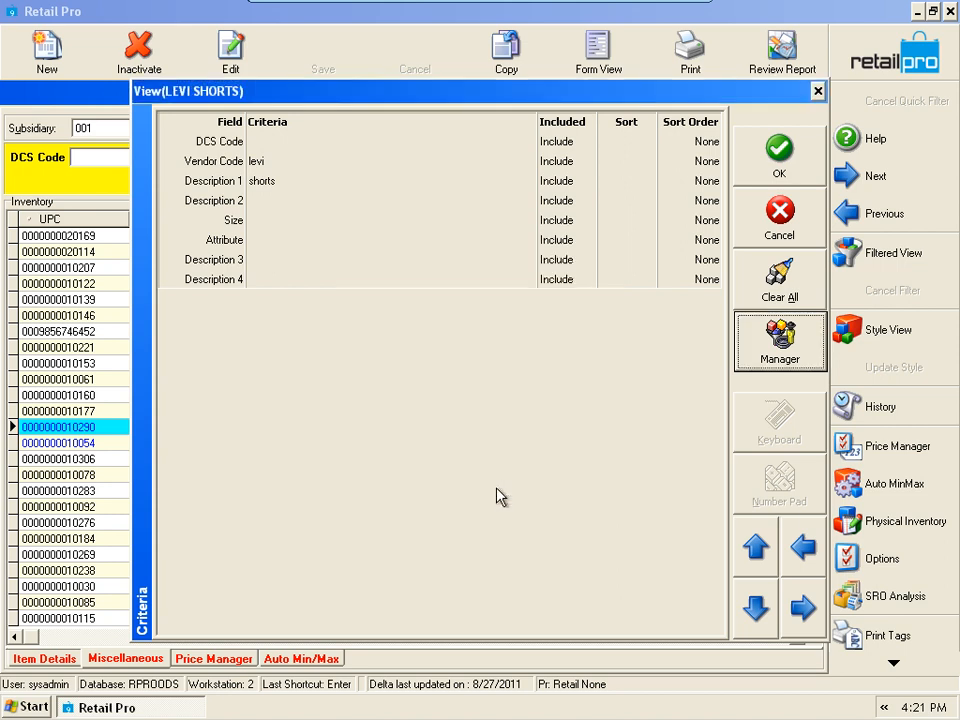
# Set the Vendor Code criterion to "lee", apply the filter, and check the listed items
pyautogui.click(298, 161)
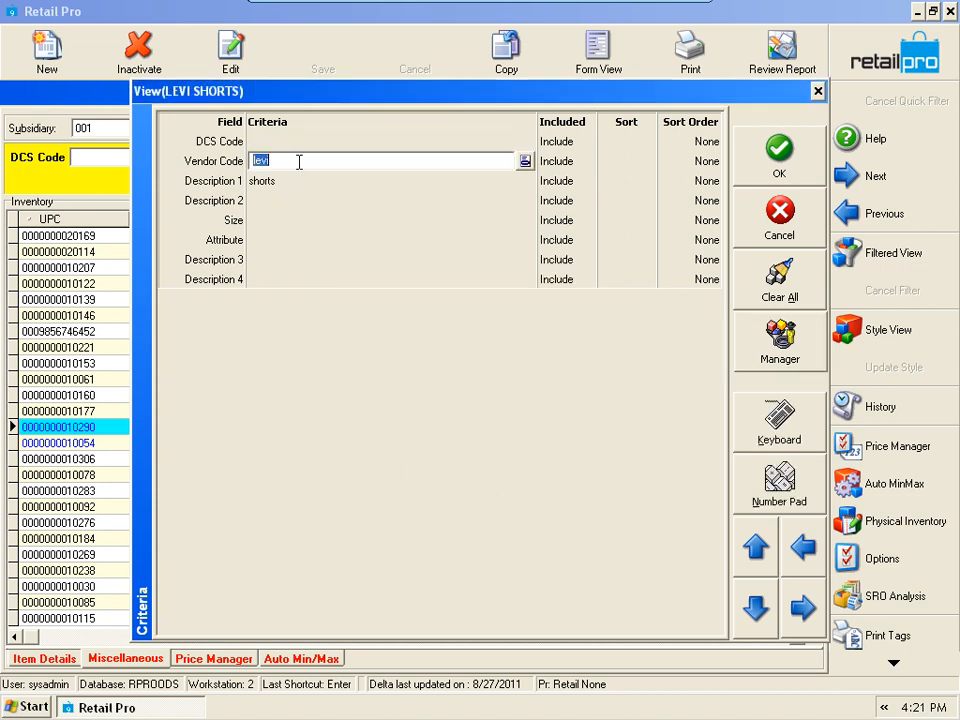
pyautogui.write('lee')
pyautogui.press('Tab')
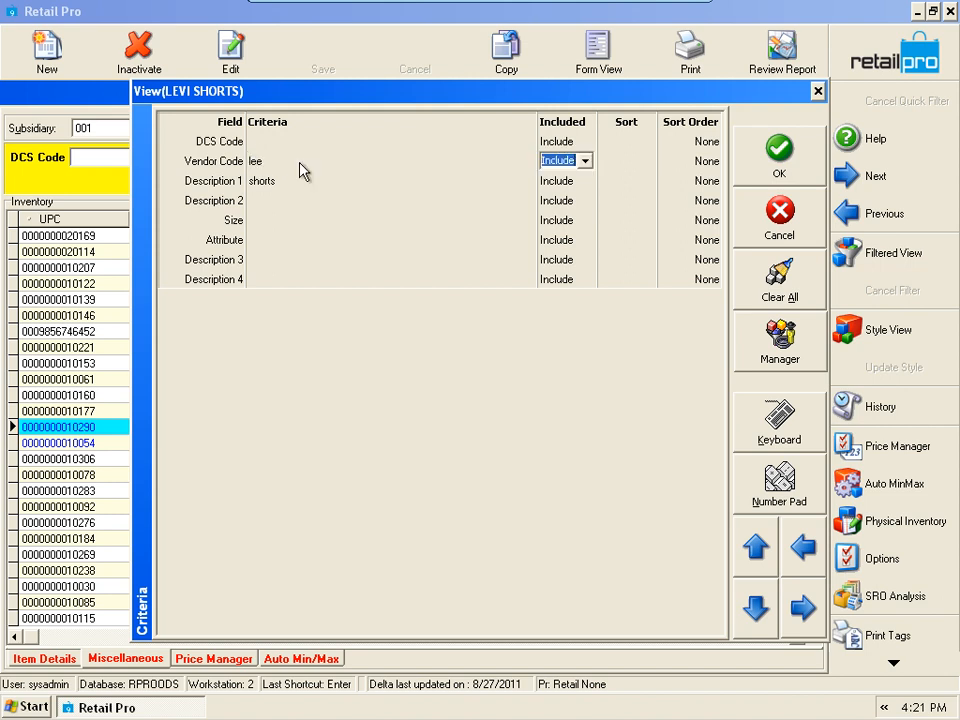
pyautogui.click(272, 157)
pyautogui.click(752, 172)
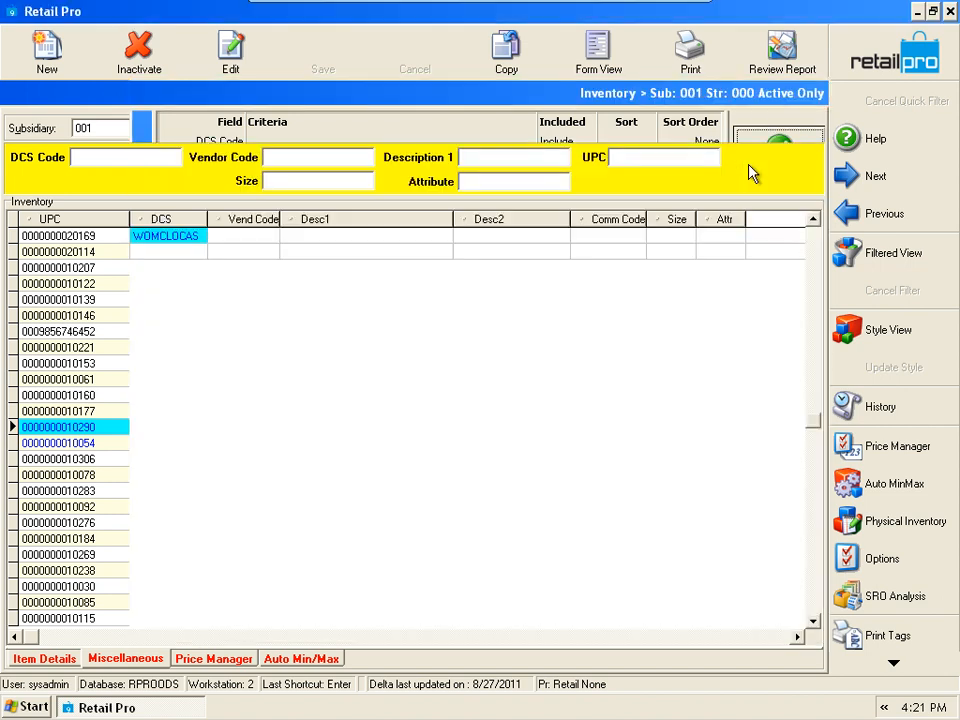
pyautogui.click(248, 250)
pyautogui.click(352, 252)
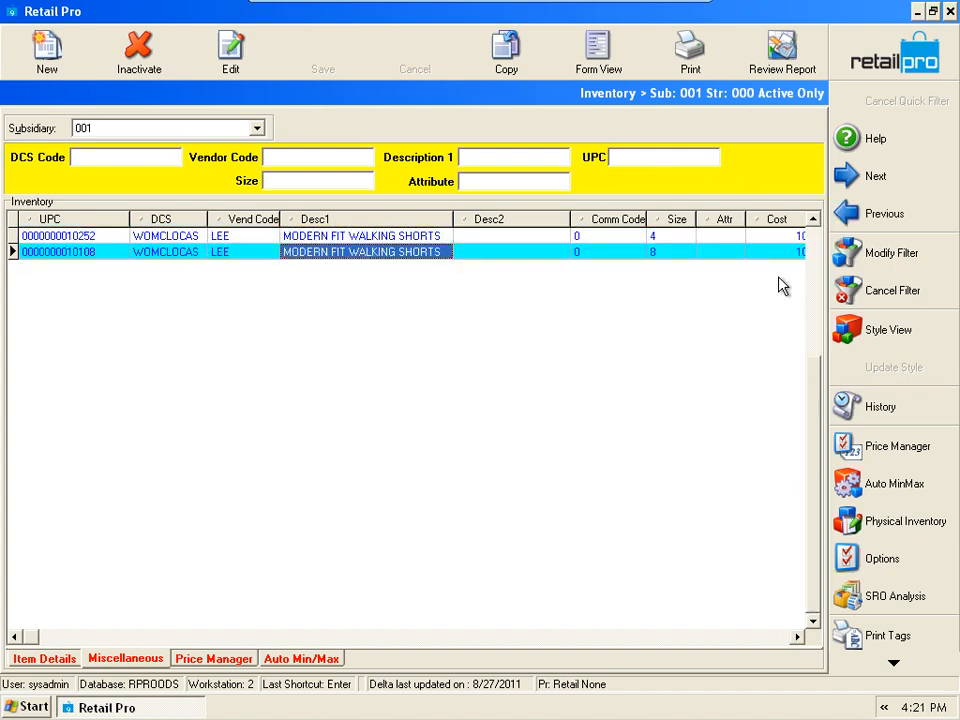
# Switch to the saved LEVI SHORTS filter in the filter manager and apply it to the inventory list
pyautogui.click(892, 256)
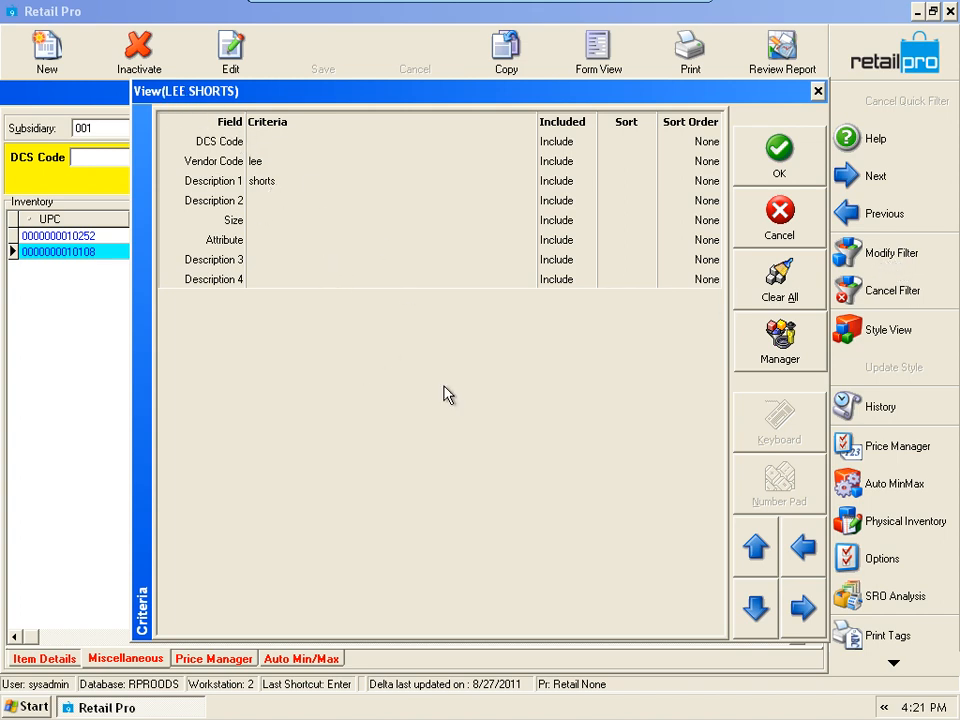
pyautogui.click(763, 362)
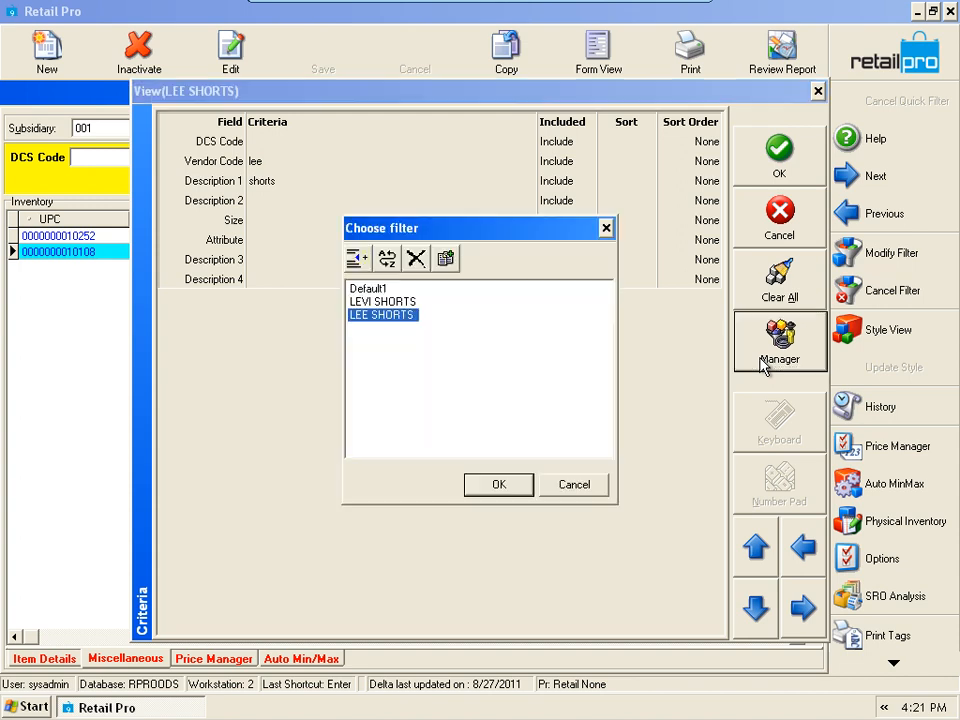
pyautogui.click(395, 302)
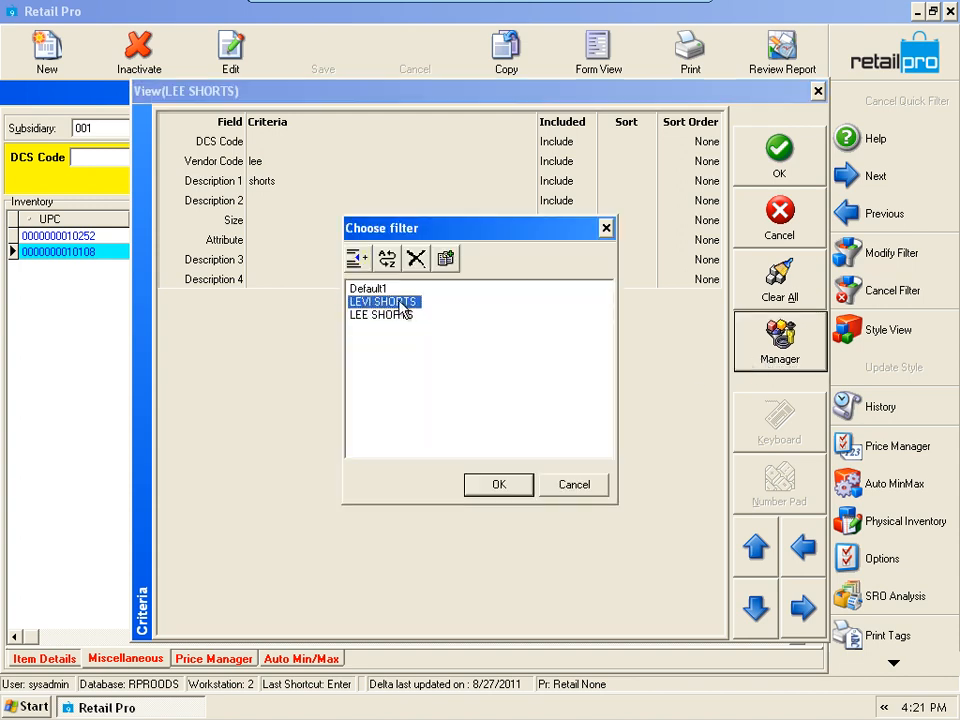
pyautogui.click(507, 489)
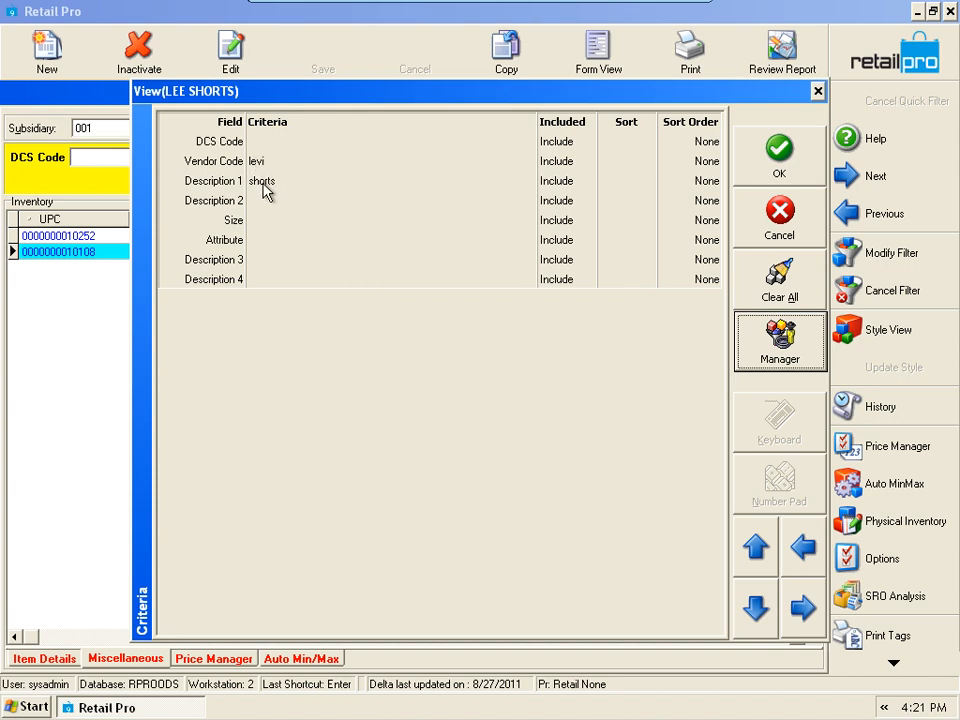
pyautogui.click(774, 162)
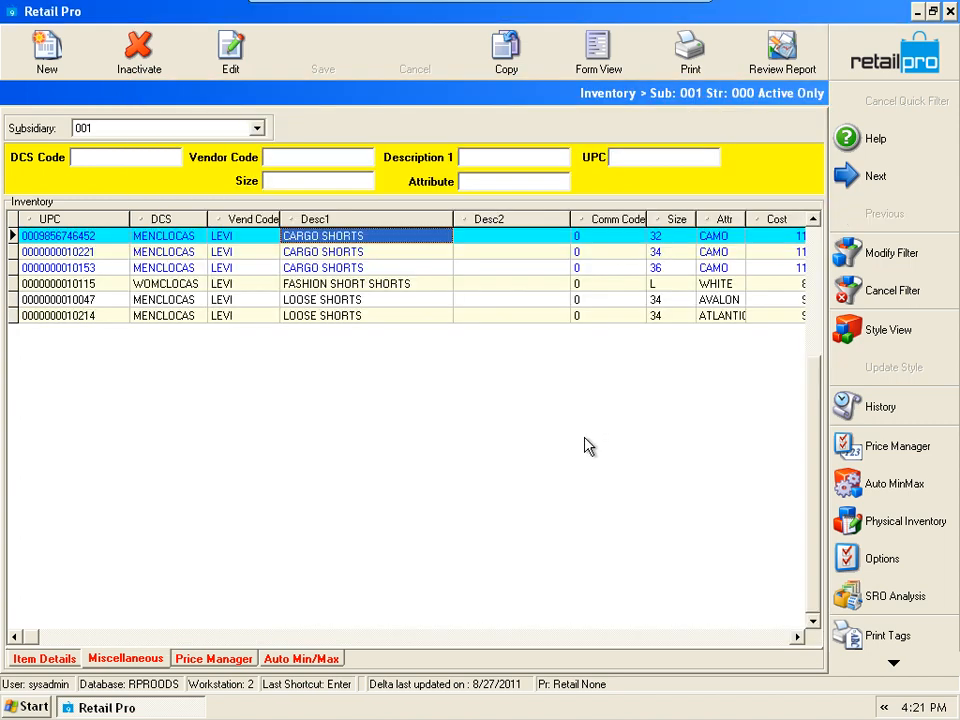
# Reopen the applied LEVI SHORTS filter for modification
pyautogui.click(882, 253)
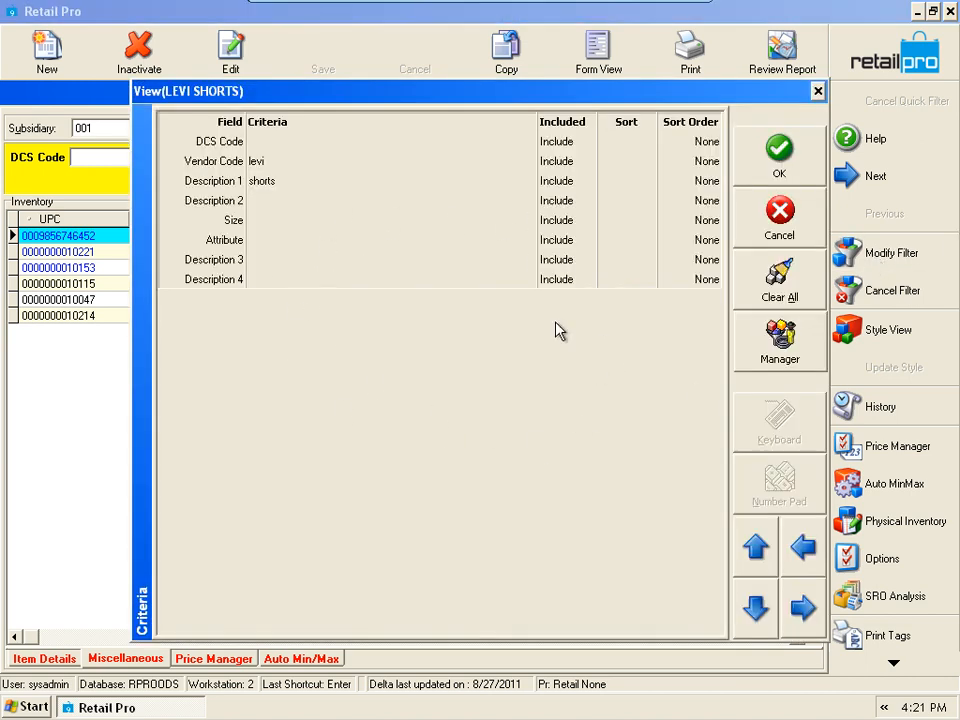